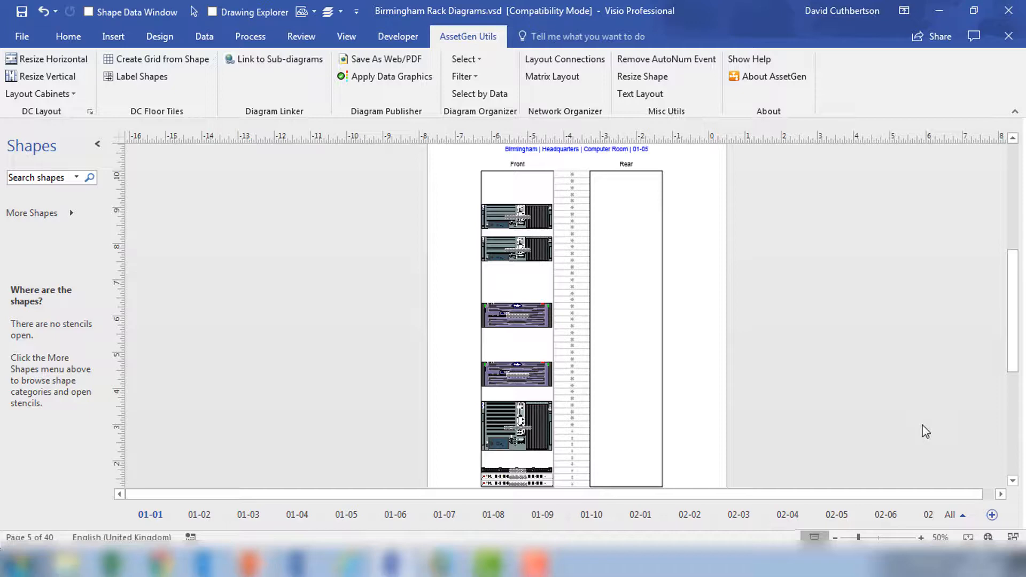
# - Apply the Equipment Type data graphic to all equipment in the 01-05 rack diagram and examine the added labels
pyautogui.moveTo(427, 159); pyautogui.dragTo(686, 459)
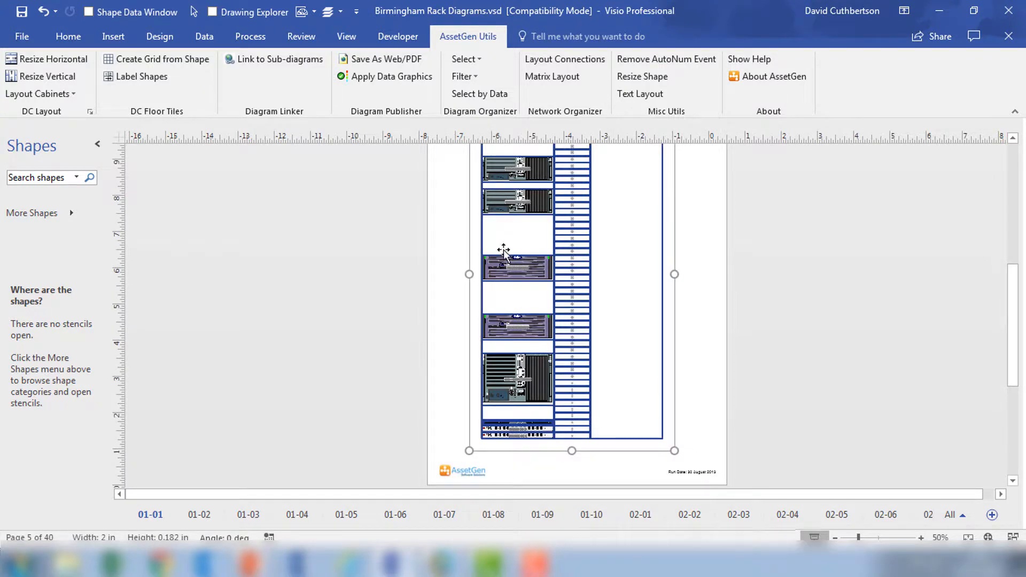
pyautogui.click(207, 35)
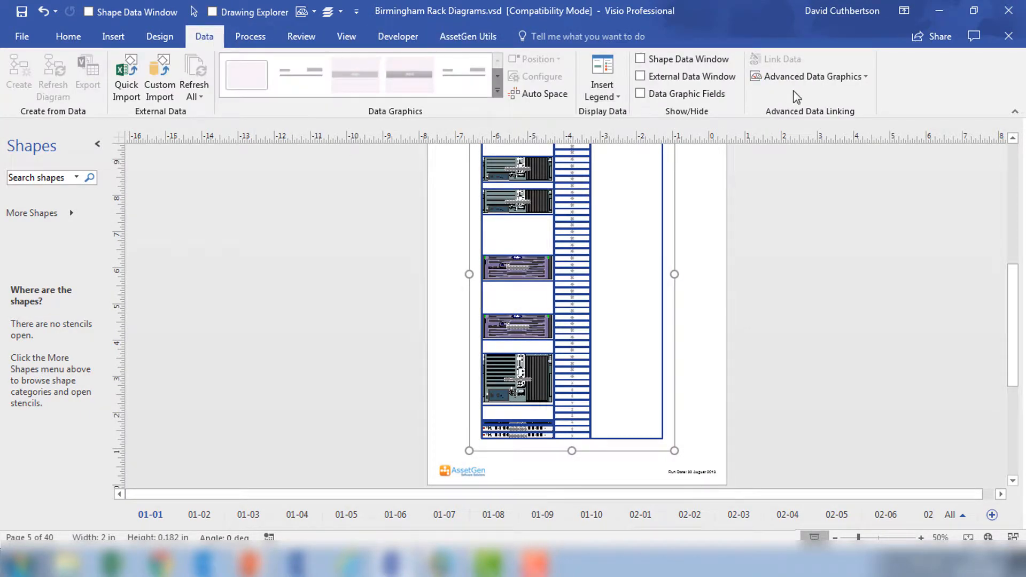
pyautogui.click(822, 79)
pyautogui.click(791, 186)
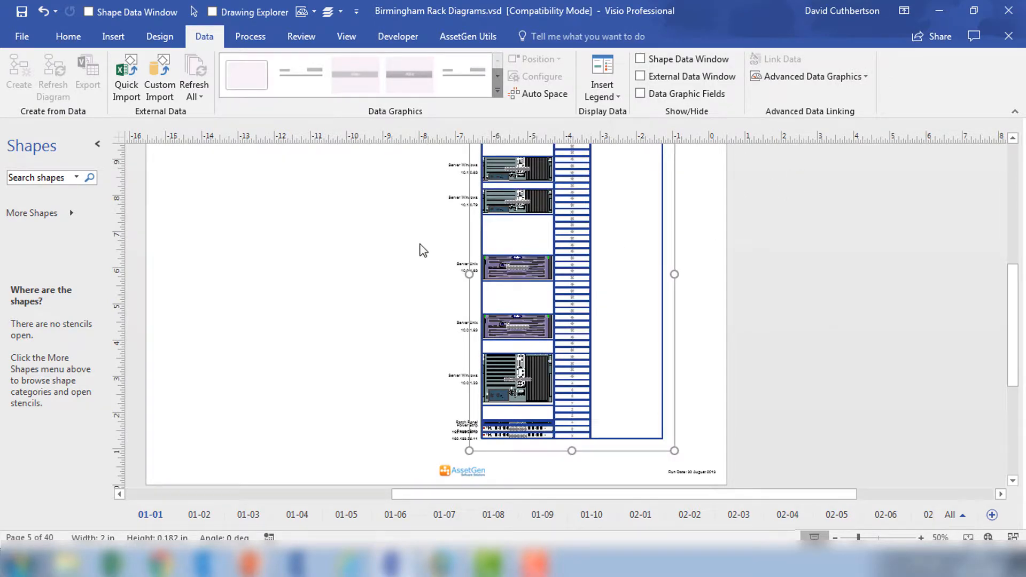
pyautogui.click(420, 244)
pyautogui.keyDown('ctrl'); pyautogui.keyDown('shift'); pyautogui.click(459, 210); pyautogui.keyUp('shift'); pyautogui.keyUp('ctrl')
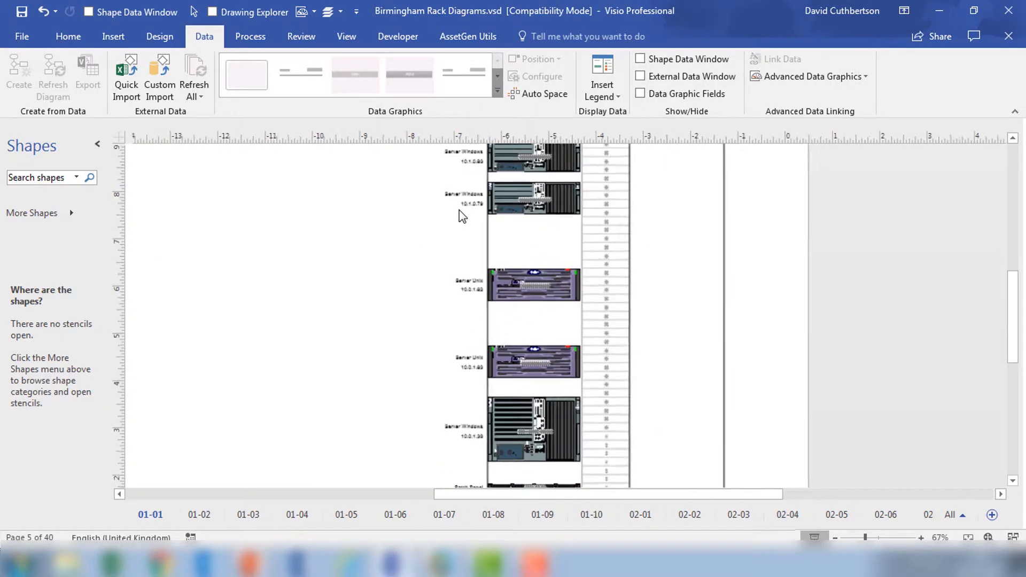
pyautogui.scroll(2, 460, 210)
pyautogui.scroll(2, 503, 232)
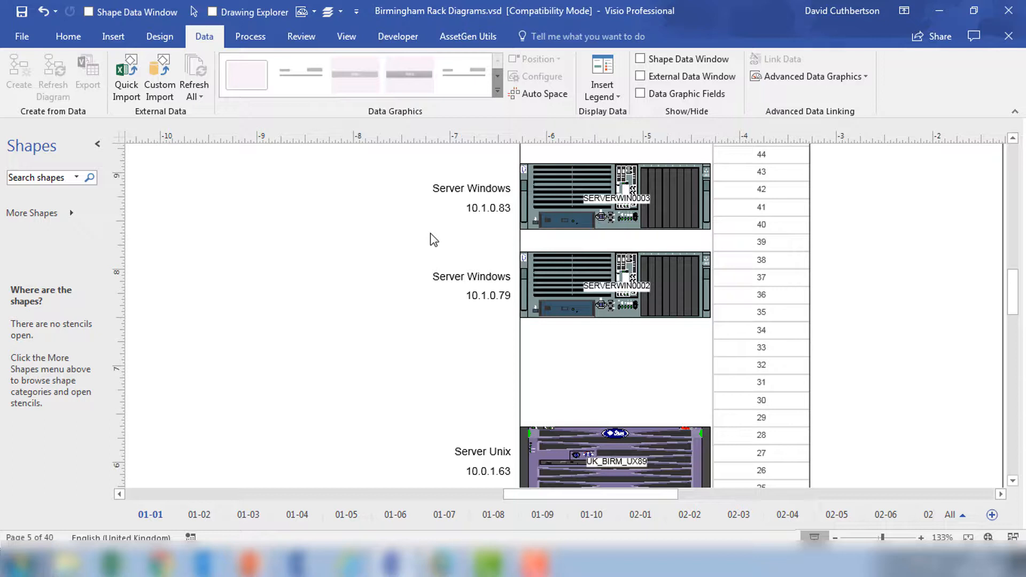
# - Batch-apply the Equipment Type data graphic to all diagram pages with AssetGen and check the labels on page 01-06
pyautogui.click(477, 38)
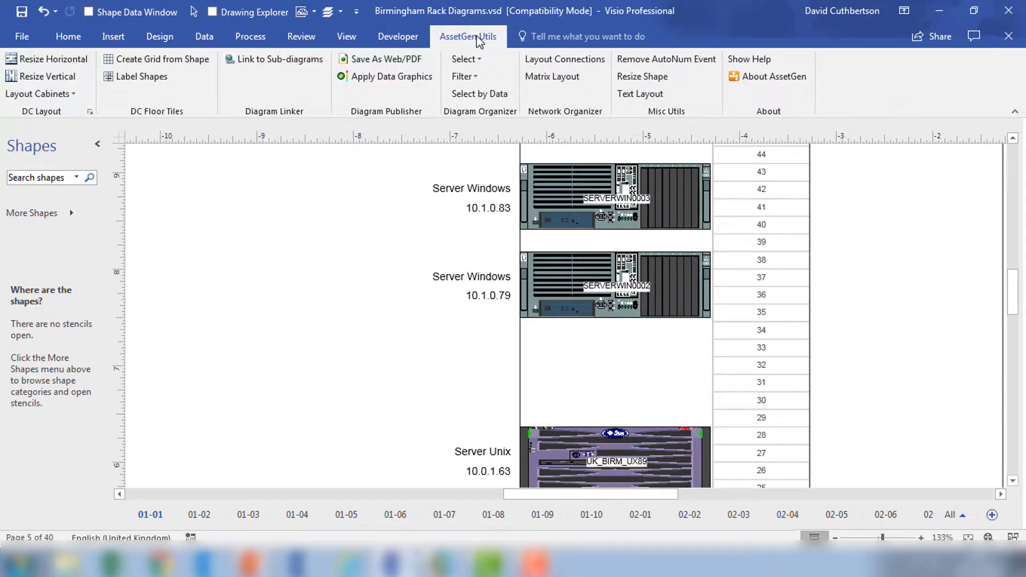
pyautogui.click(392, 81)
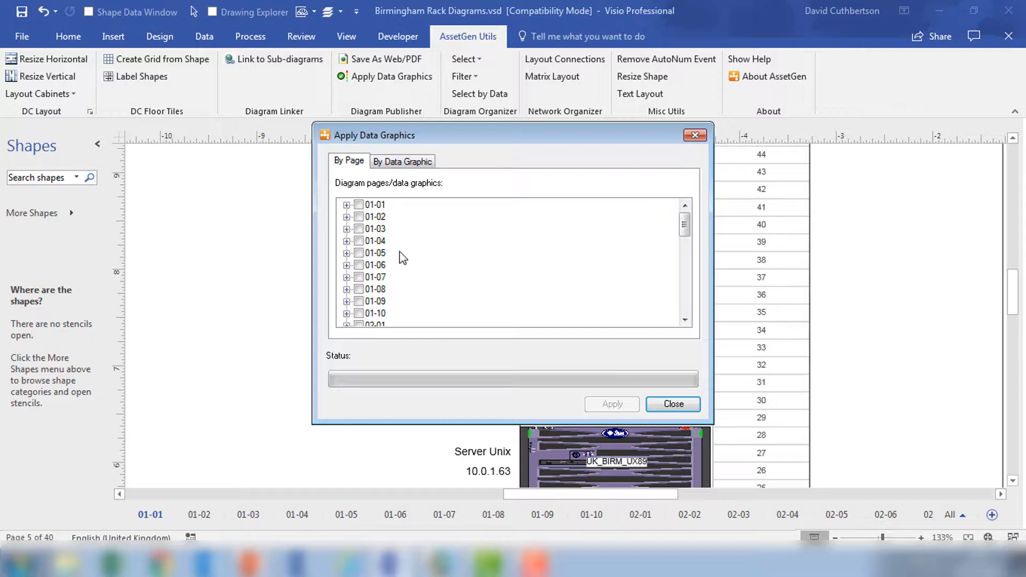
pyautogui.click(346, 205)
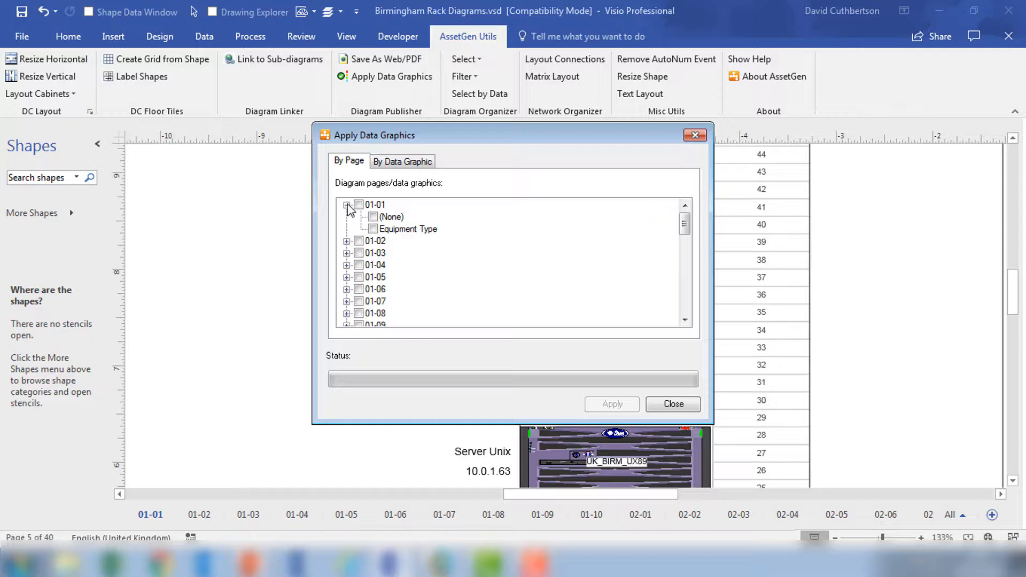
pyautogui.click(347, 205)
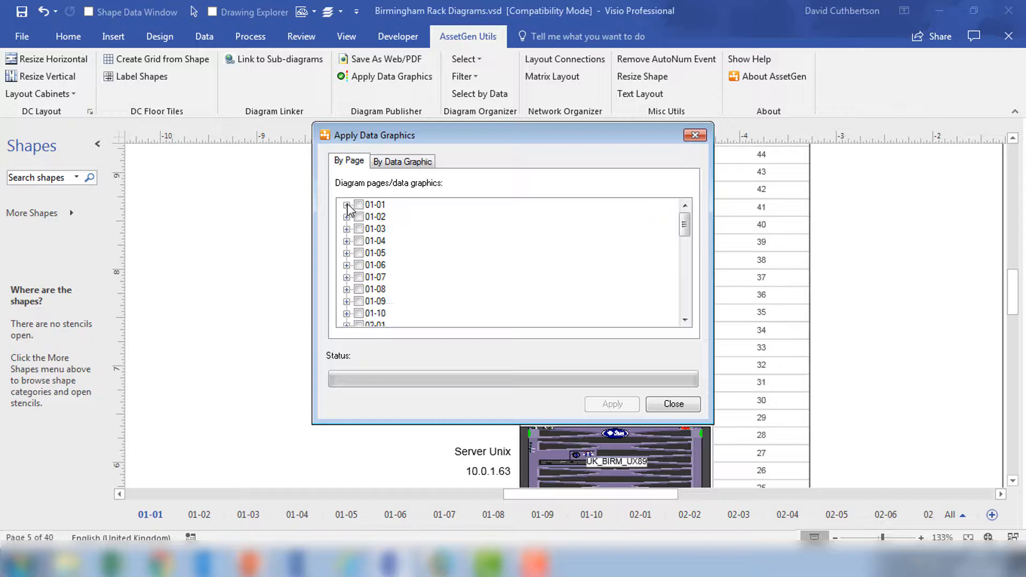
pyautogui.click(406, 161)
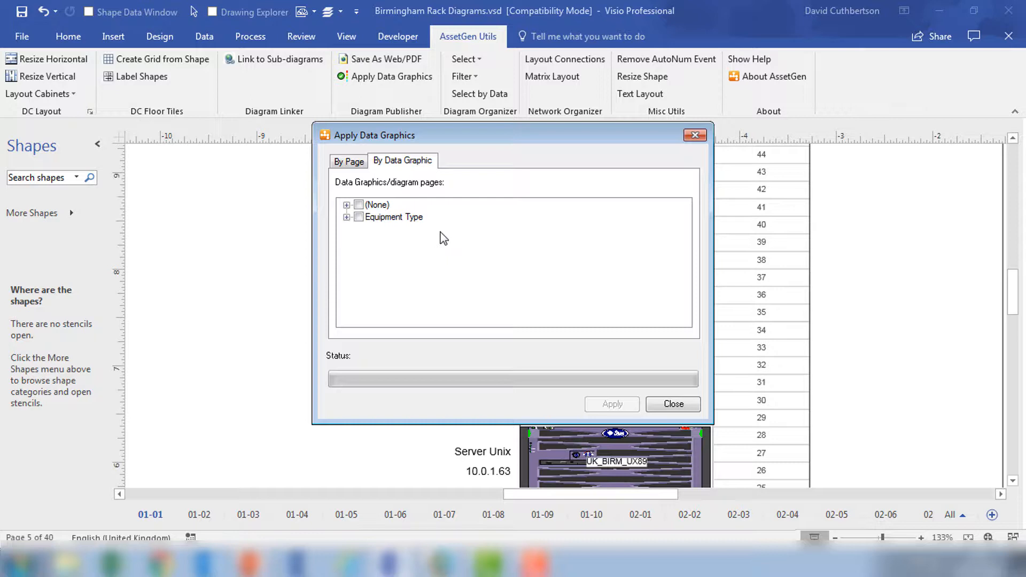
pyautogui.click(359, 217)
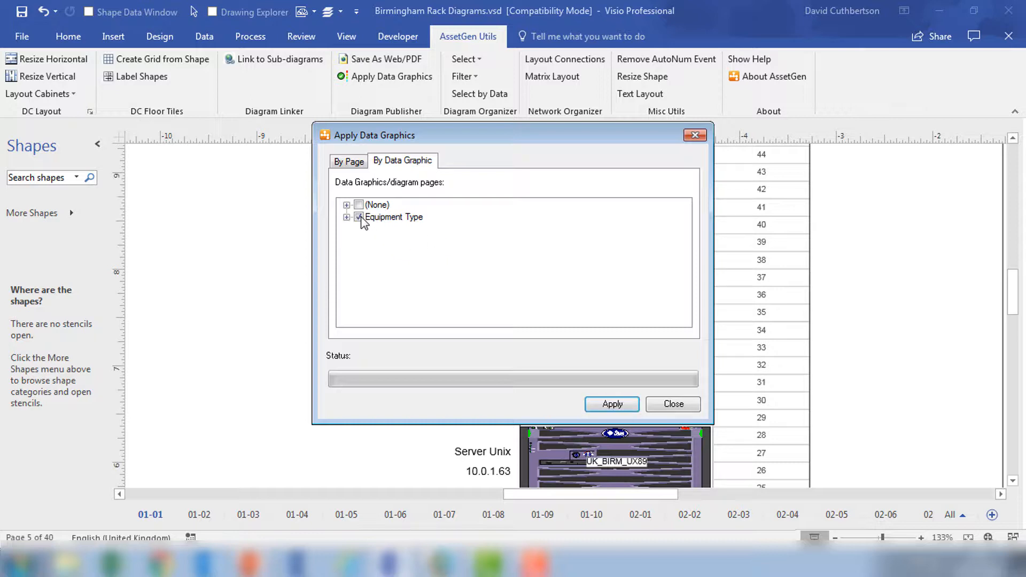
pyautogui.moveTo(477, 138); pyautogui.dragTo(182, 31)
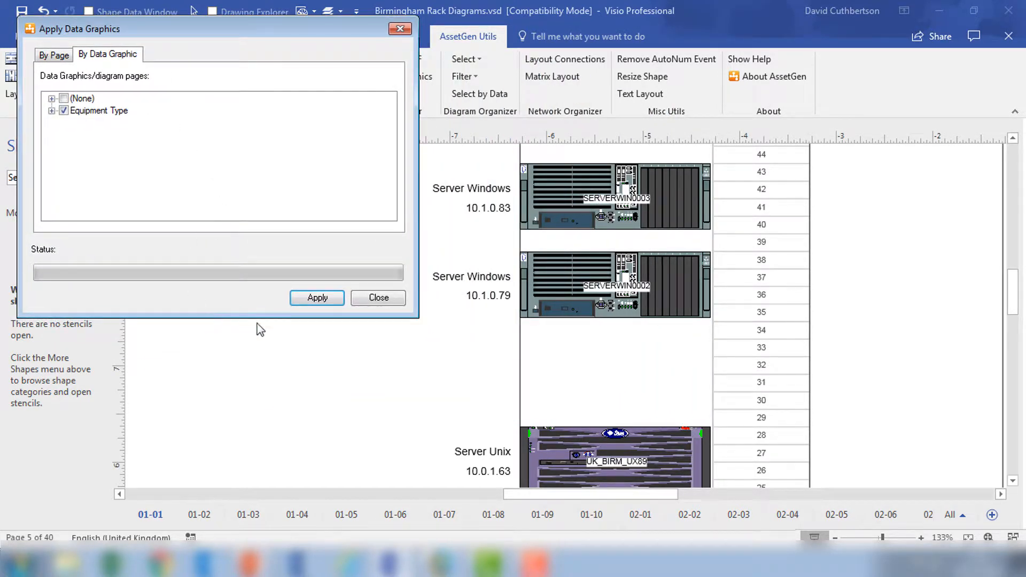
pyautogui.click(318, 297)
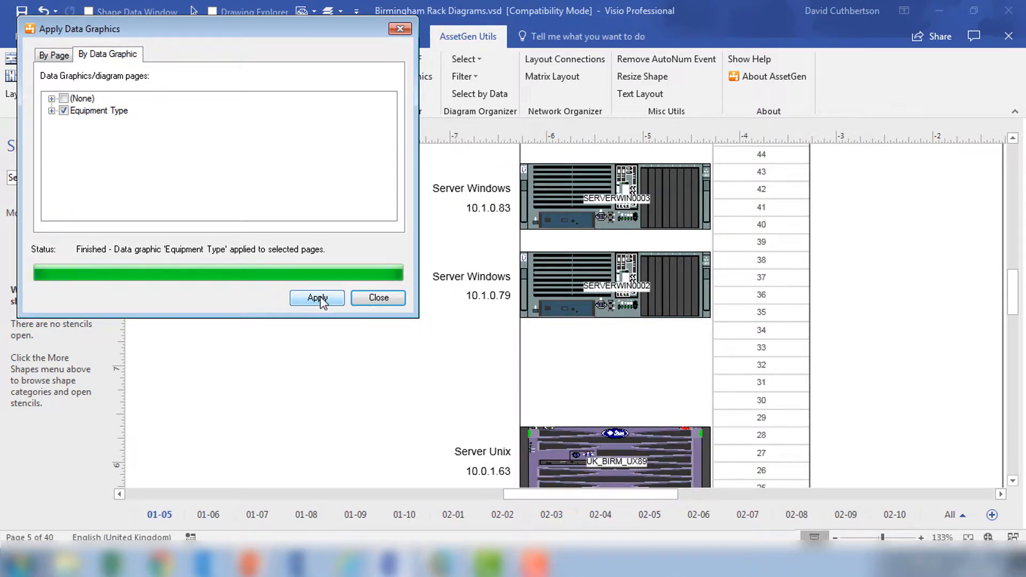
pyautogui.click(379, 298)
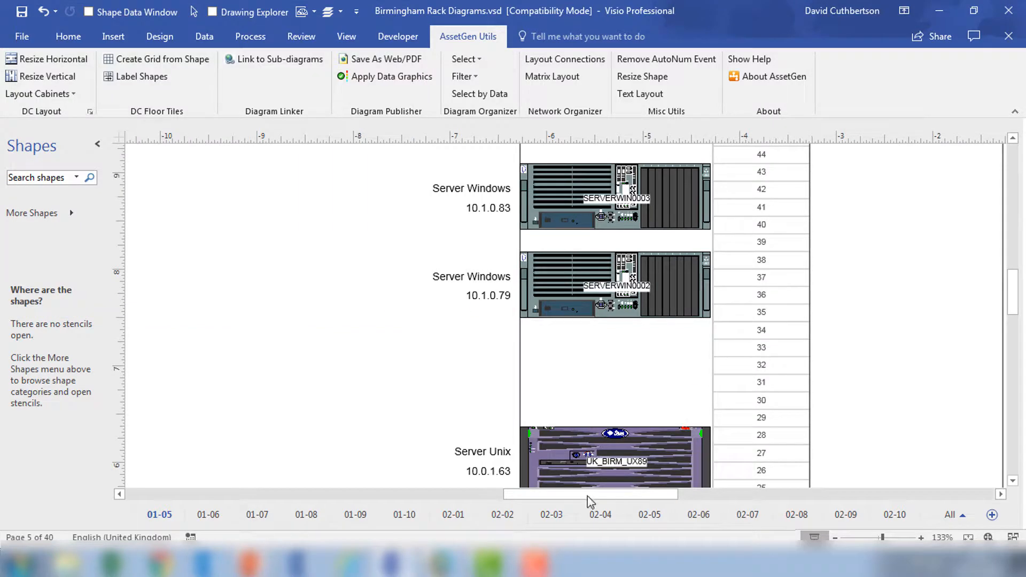
pyautogui.click(209, 515)
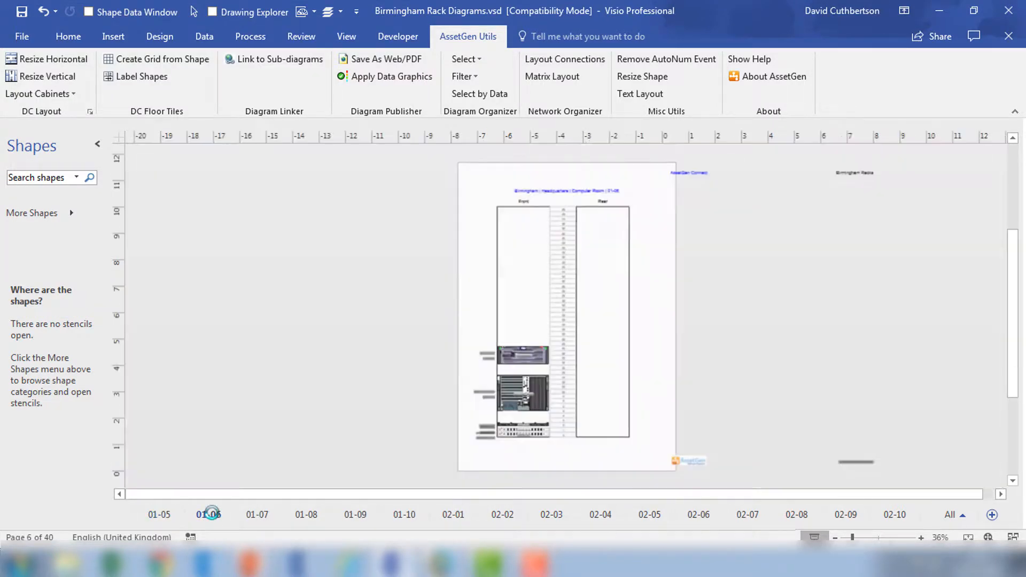
pyautogui.scroll(5, 505, 367)
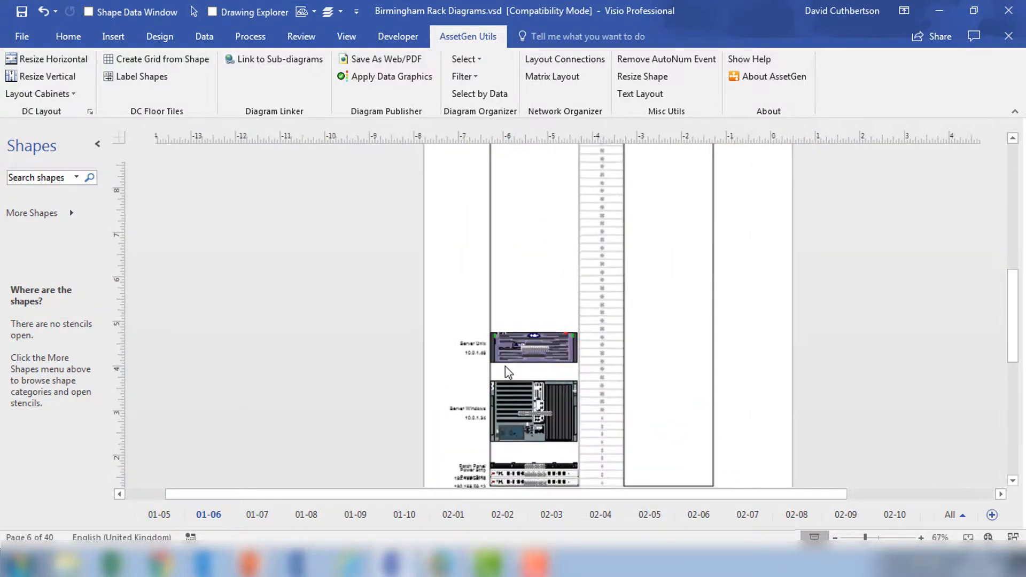
pyautogui.scroll(-3, 505, 367)
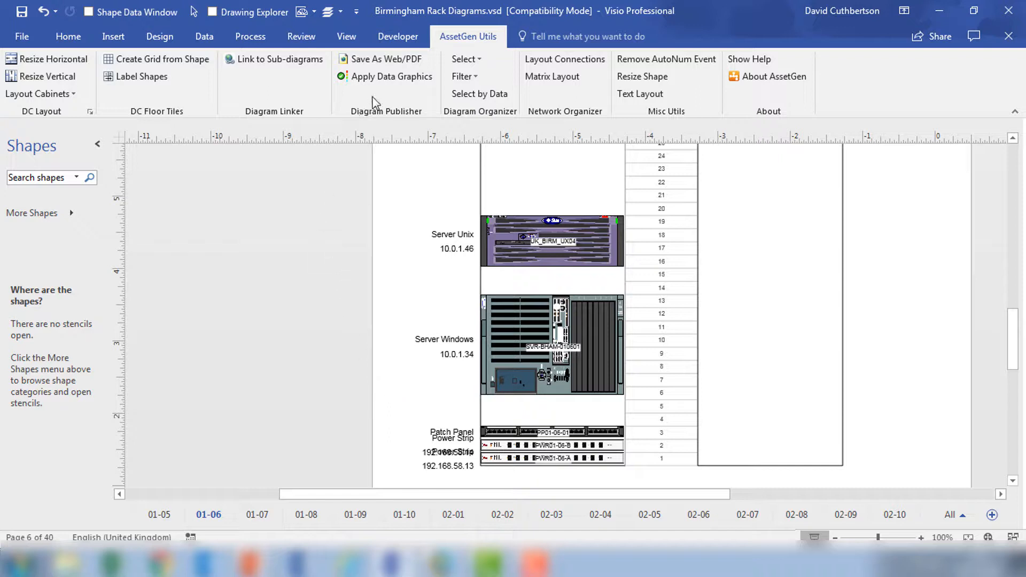
# - Remove the data graphics from all diagram pages by batch-applying the (None) data graphic
pyautogui.click(383, 78)
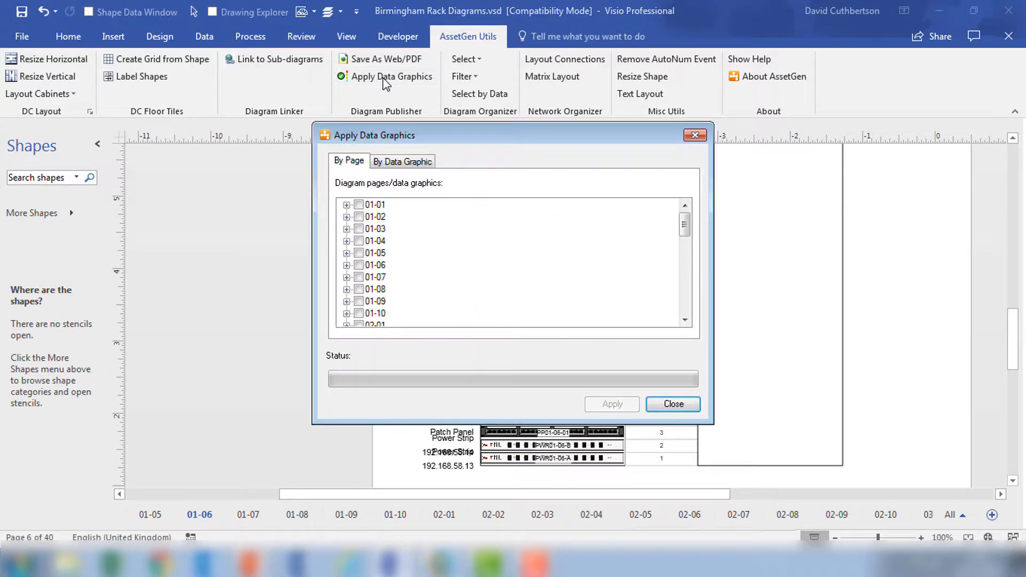
pyautogui.click(400, 163)
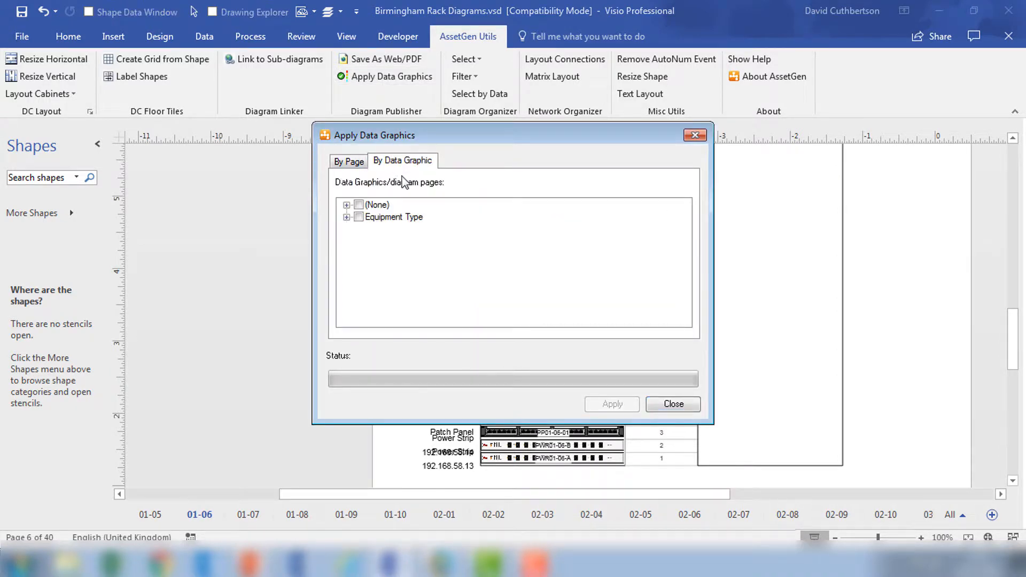
pyautogui.click(358, 205)
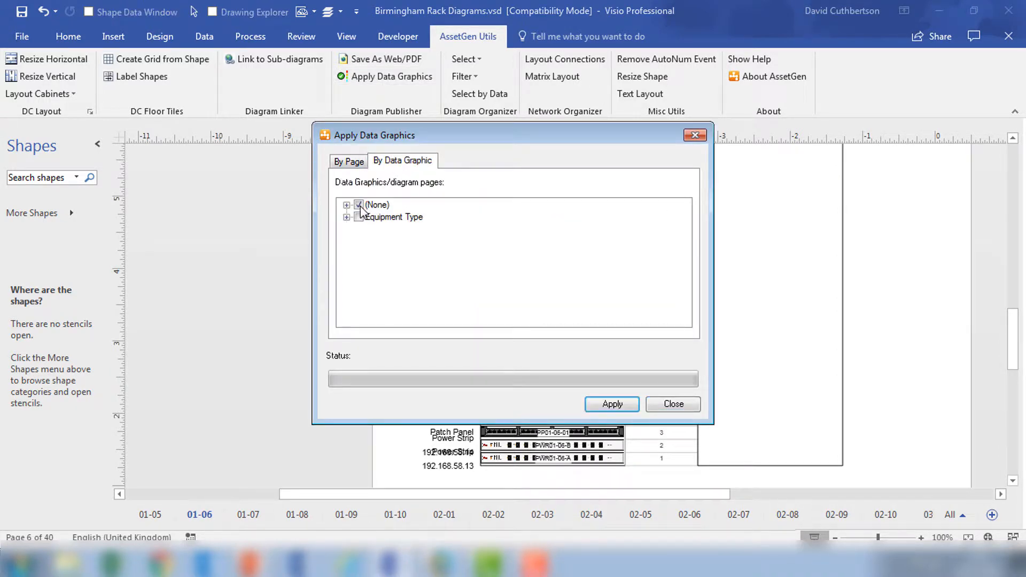
pyautogui.click(613, 405)
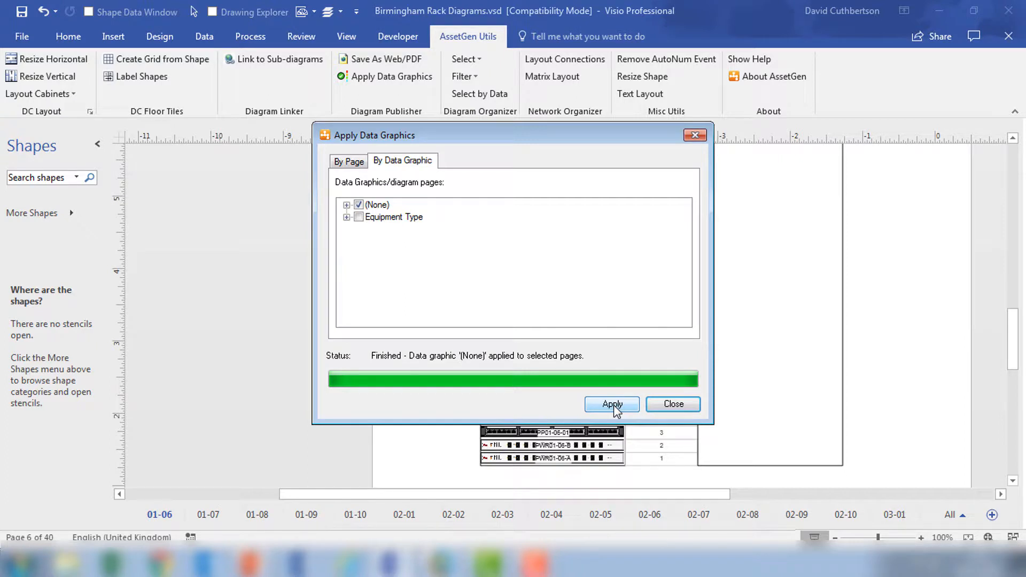
pyautogui.click(677, 406)
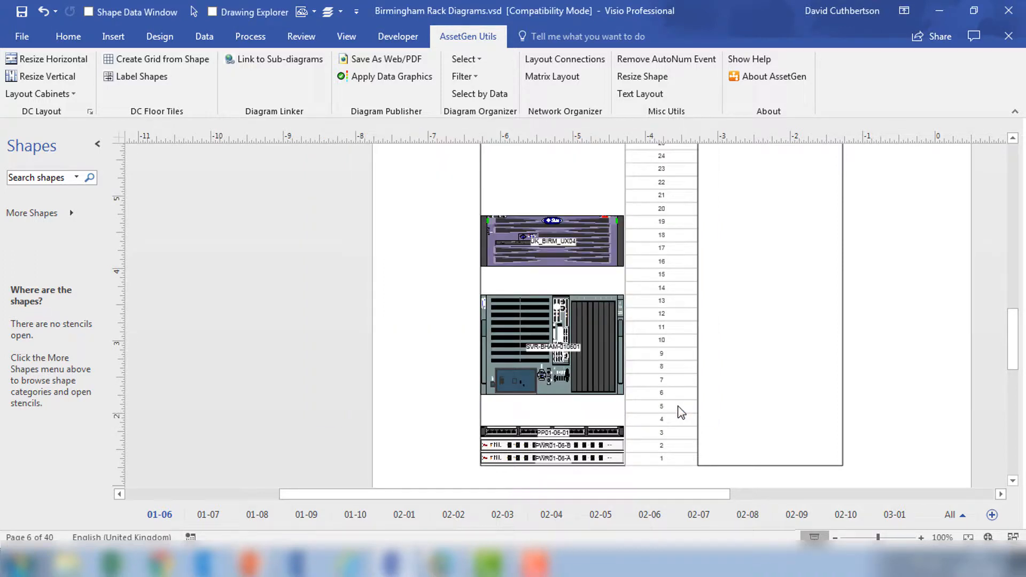
# - Set up the Web/PDF export as a PDF organised by data graphic, excluding (None) and keeping only Equipment Type
pyautogui.click(422, 63)
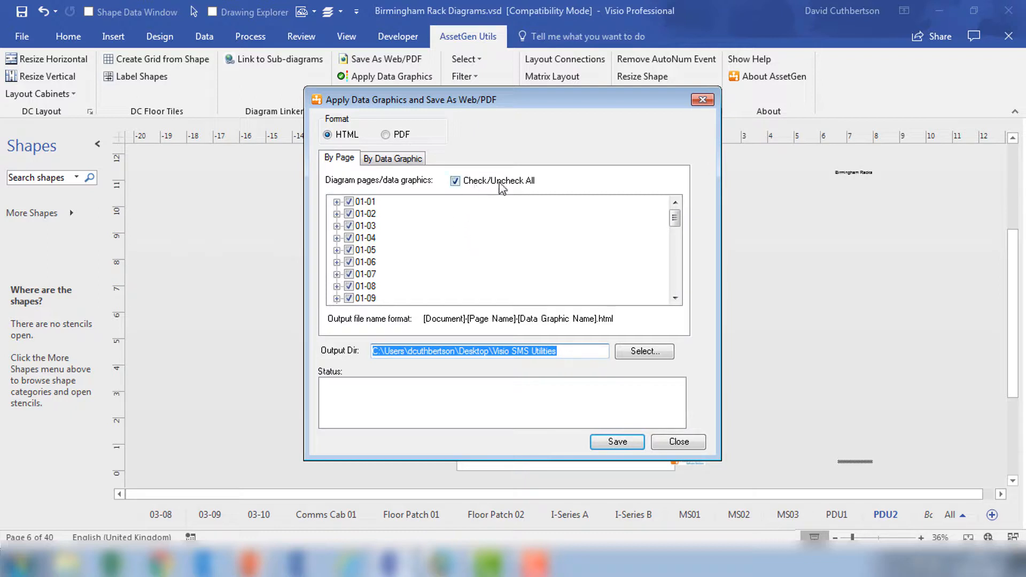
pyautogui.click(386, 135)
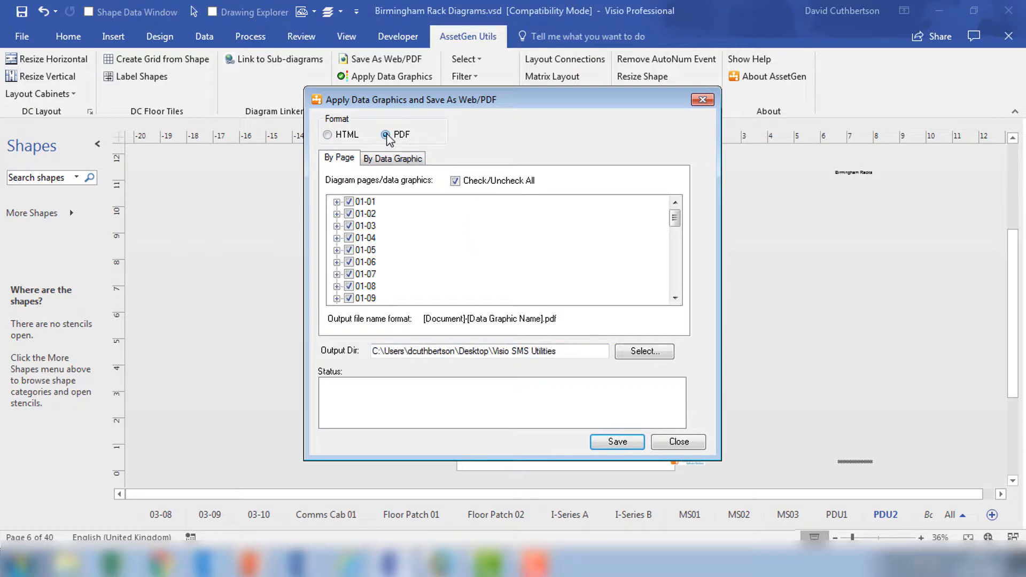
pyautogui.click(400, 158)
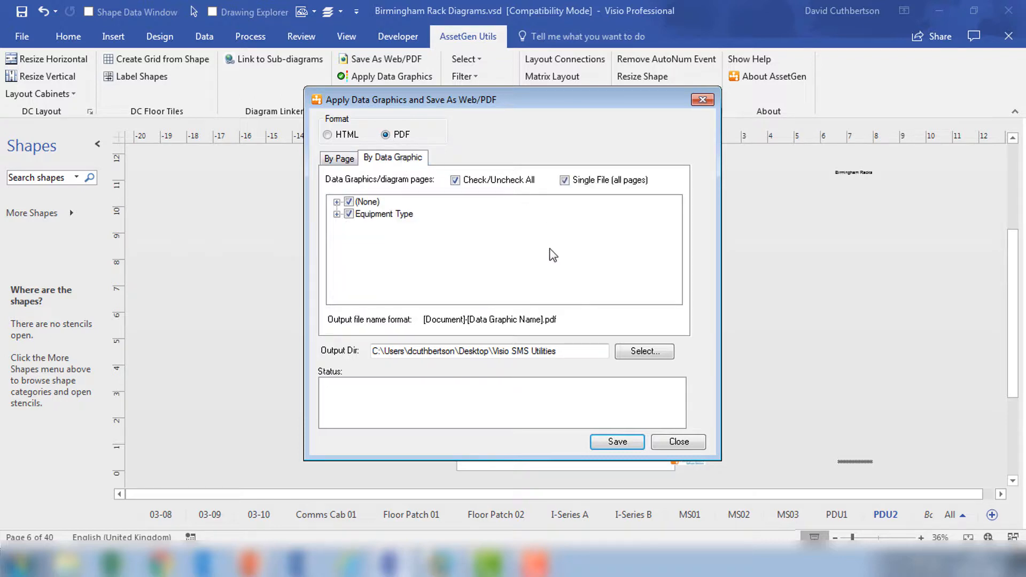
pyautogui.click(349, 202)
# - Set the export's output directory to My Documents\AG Visio Utilities Videos\4 Diagram Publisher and publish the PDF
pyautogui.click(617, 354)
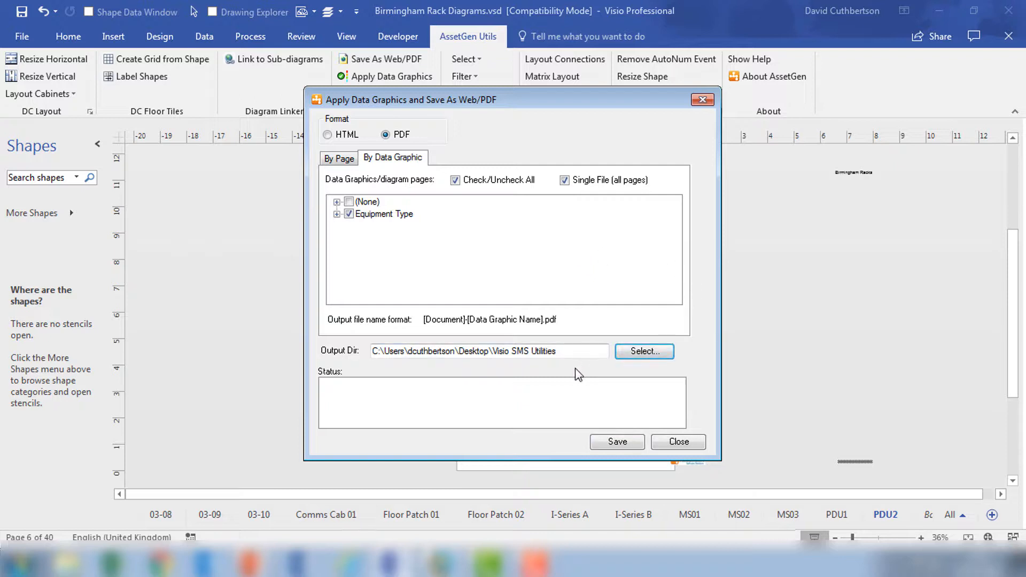
pyautogui.click(648, 355)
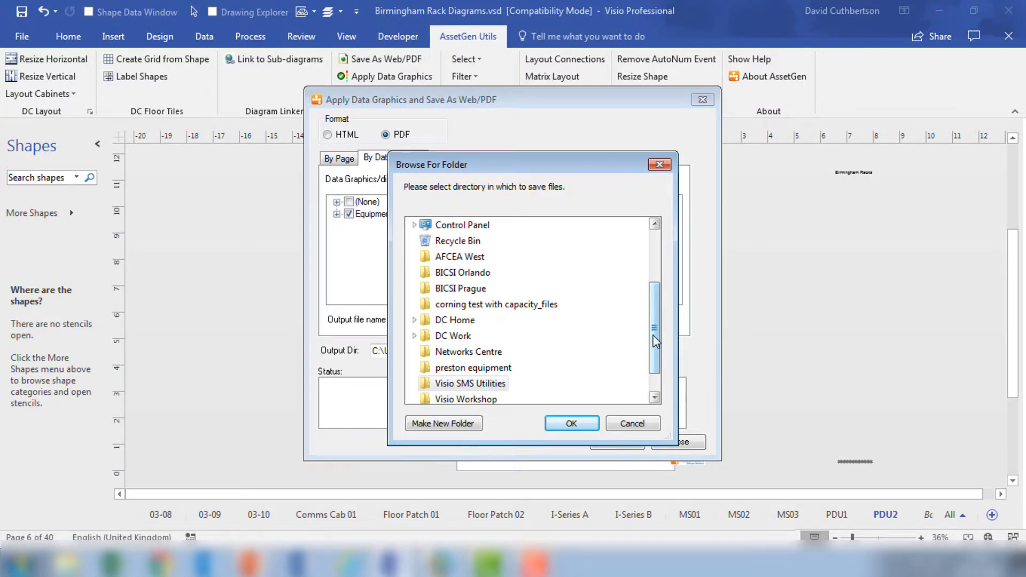
pyautogui.moveTo(653, 336); pyautogui.dragTo(653, 275)
pyautogui.click(418, 271)
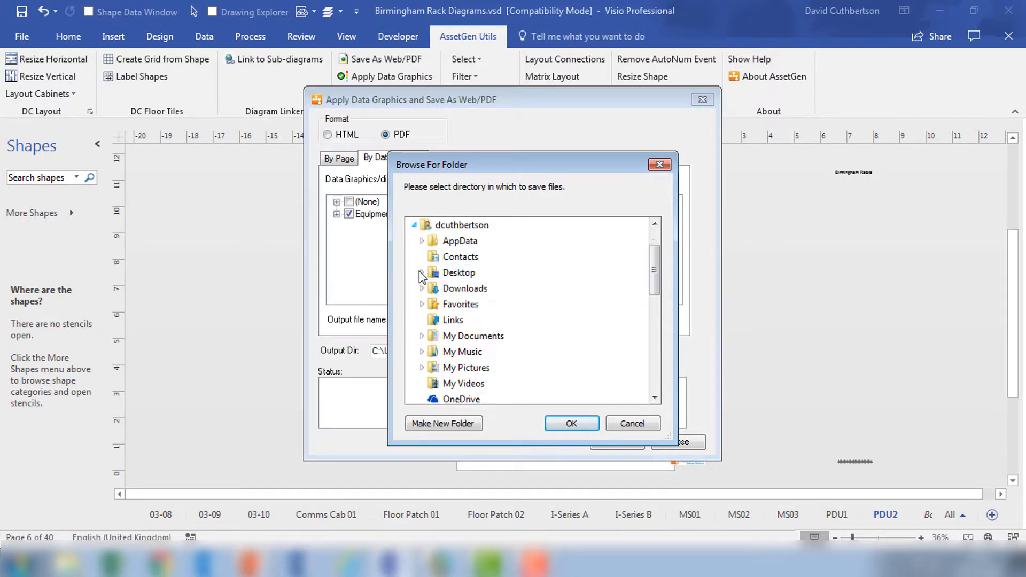
pyautogui.click(478, 337)
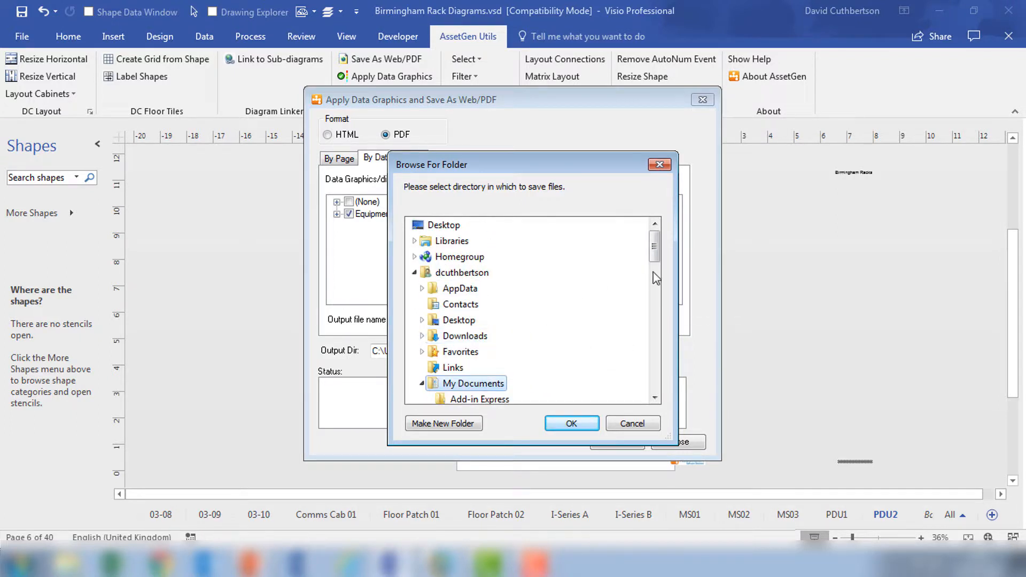
pyautogui.moveTo(654, 247); pyautogui.dragTo(654, 268)
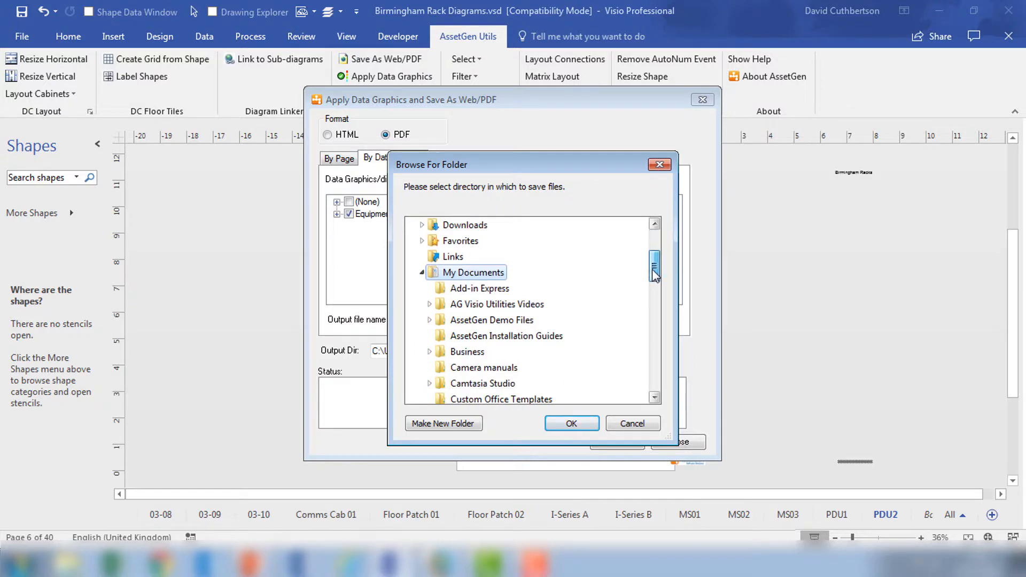
pyautogui.click(478, 310)
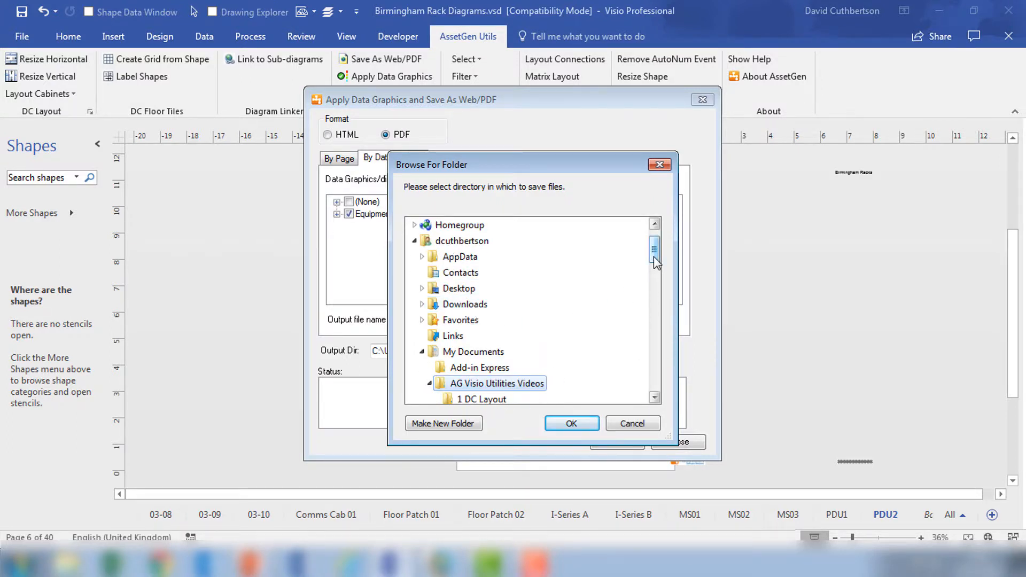
pyautogui.moveTo(656, 261); pyautogui.dragTo(655, 285)
pyautogui.click(489, 319)
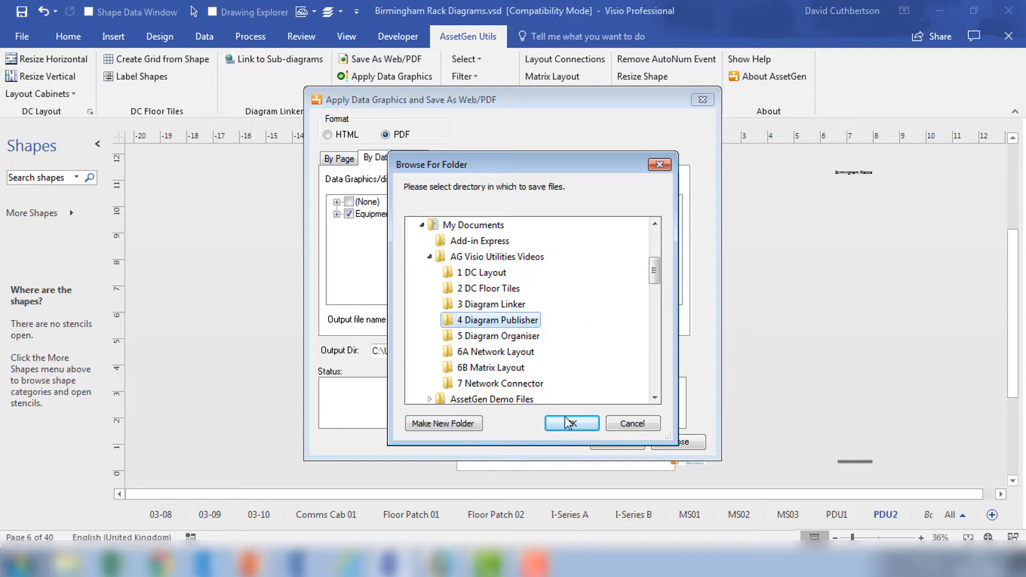
pyautogui.click(568, 423)
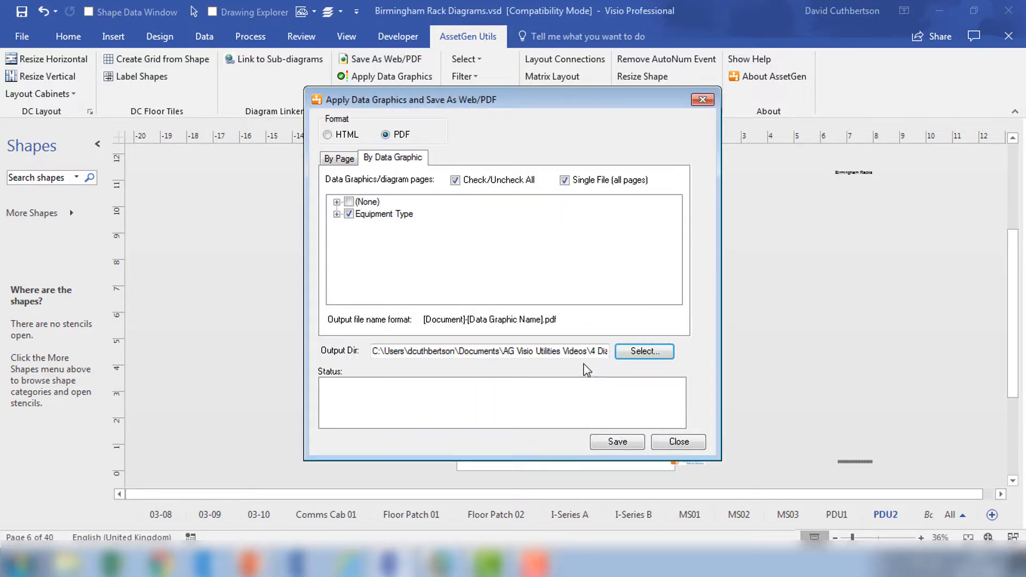
pyautogui.click(618, 444)
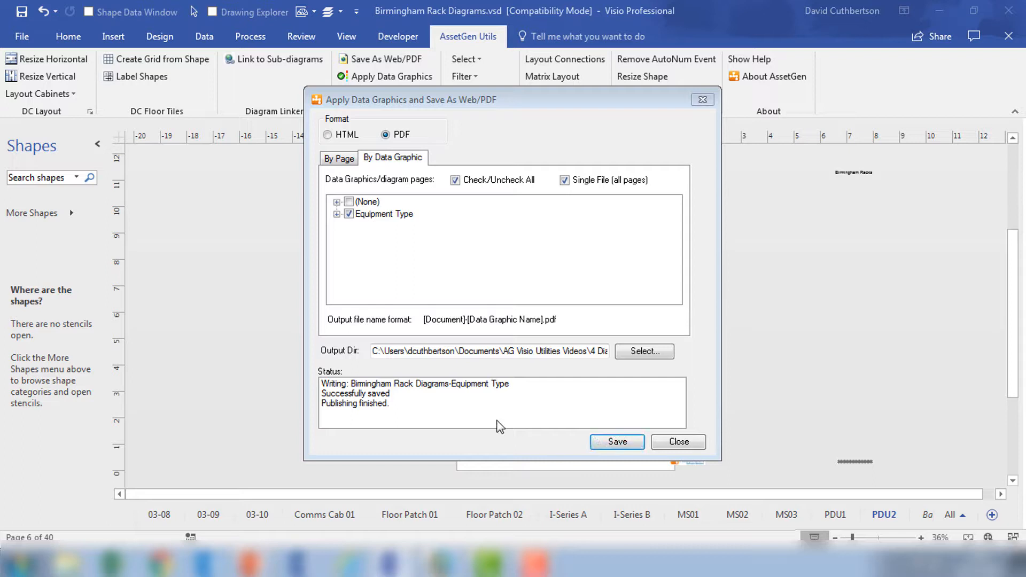
pyautogui.click(687, 444)
# - Switch to Windows Explorer and open Birmingham Rack Diagrams-Equipment Type.pdf from Documents\AG Visio Utilities Videos\4 Diagram Publisher
pyautogui.click(70, 564)
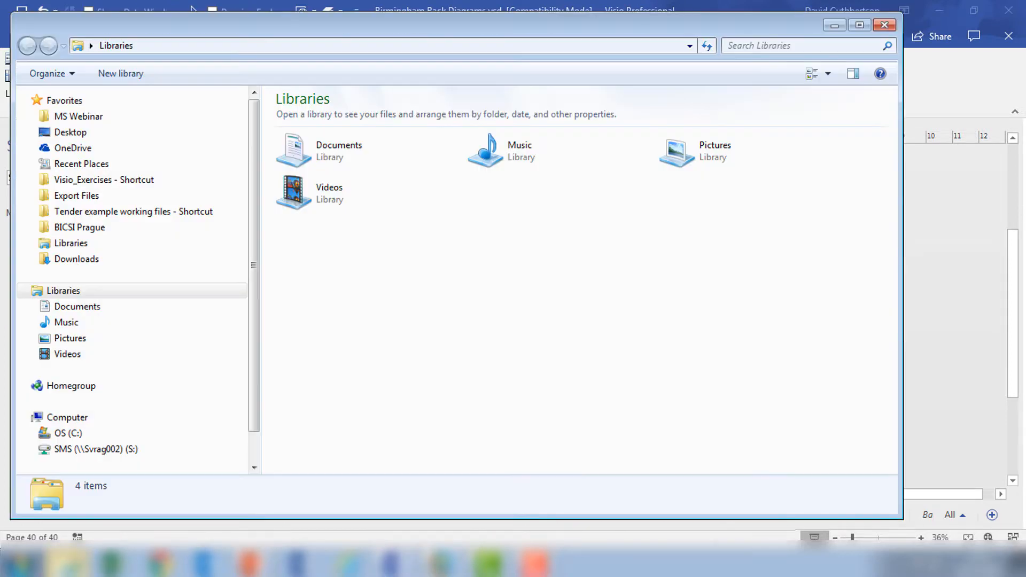
pyautogui.doubleClick(325, 166)
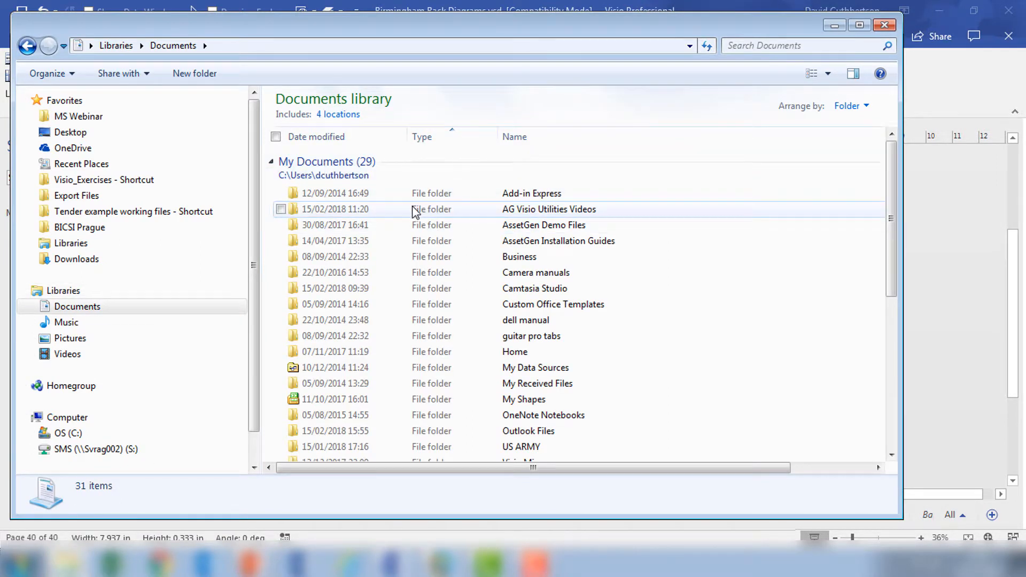
pyautogui.doubleClick(416, 210)
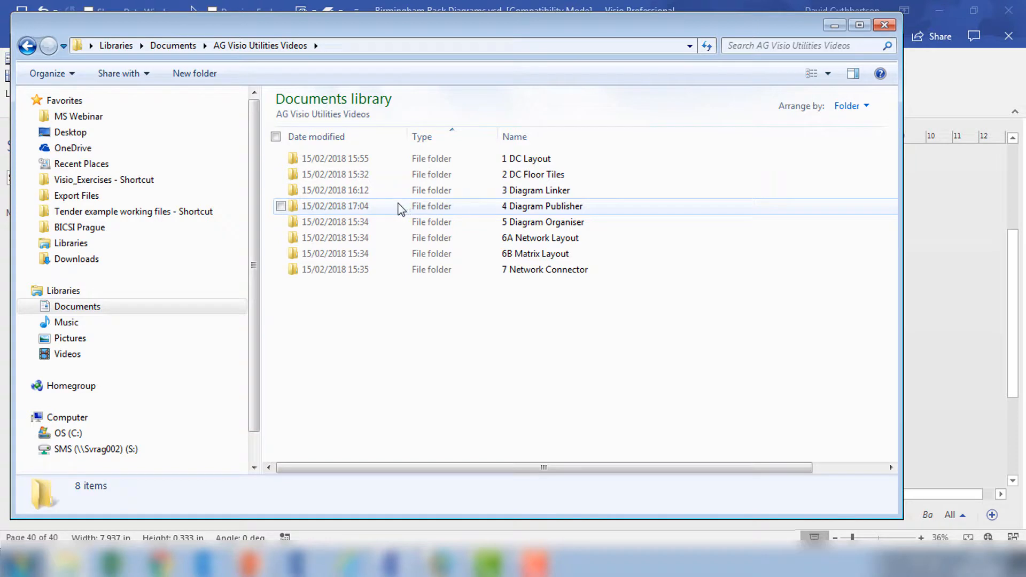
pyautogui.doubleClick(405, 205)
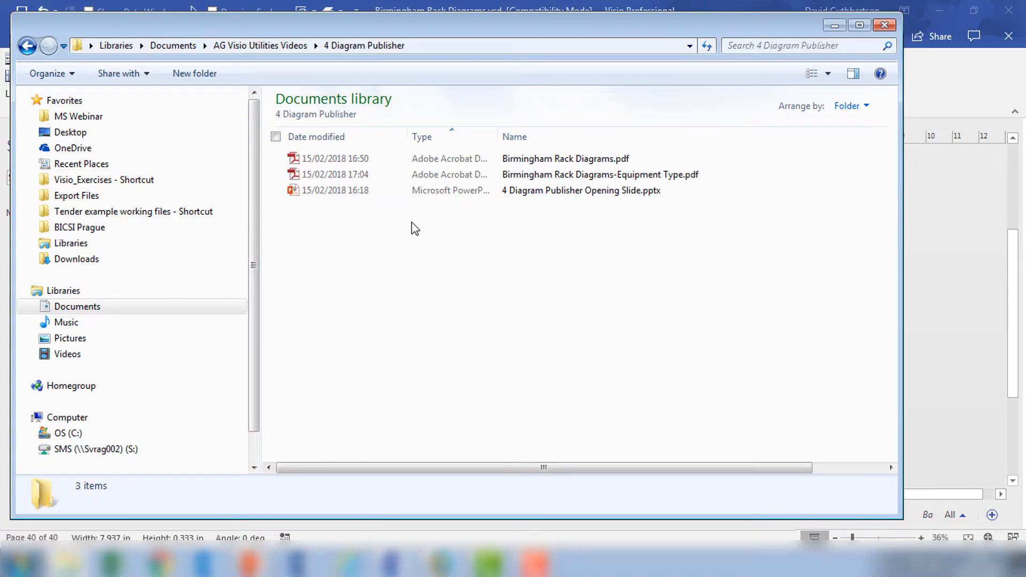
pyautogui.click(397, 174)
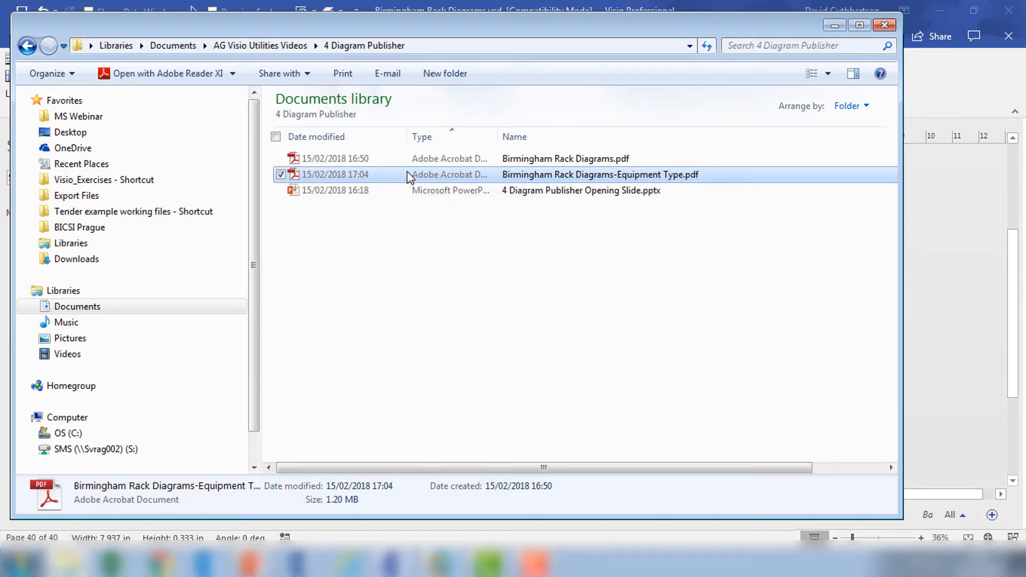
pyautogui.doubleClick(387, 177)
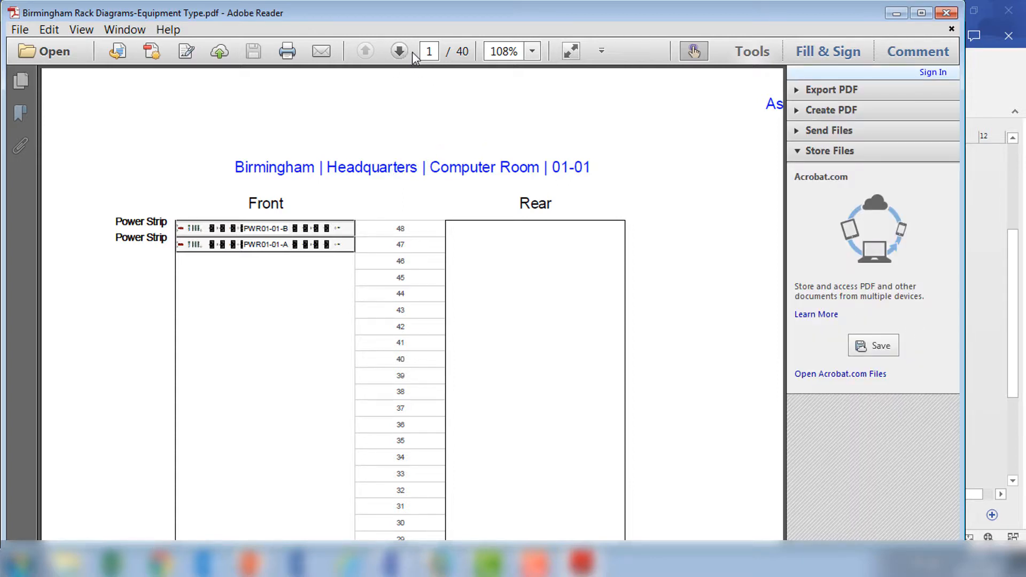
# - Go to page 5 of the published PDF to view the rack 01-05 diagram
pyautogui.click(429, 51)
pyautogui.write('5')
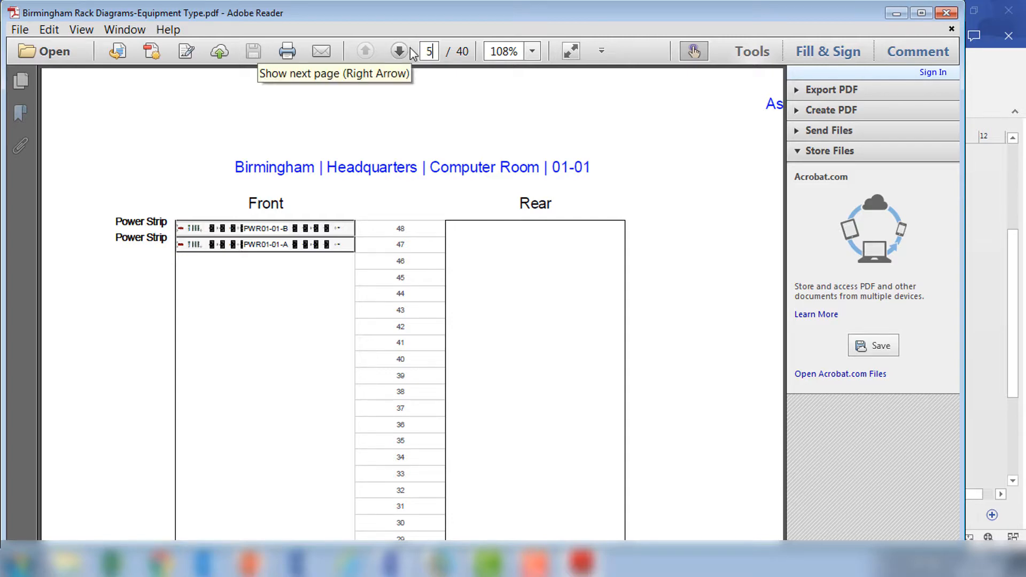
pyautogui.press('Return')
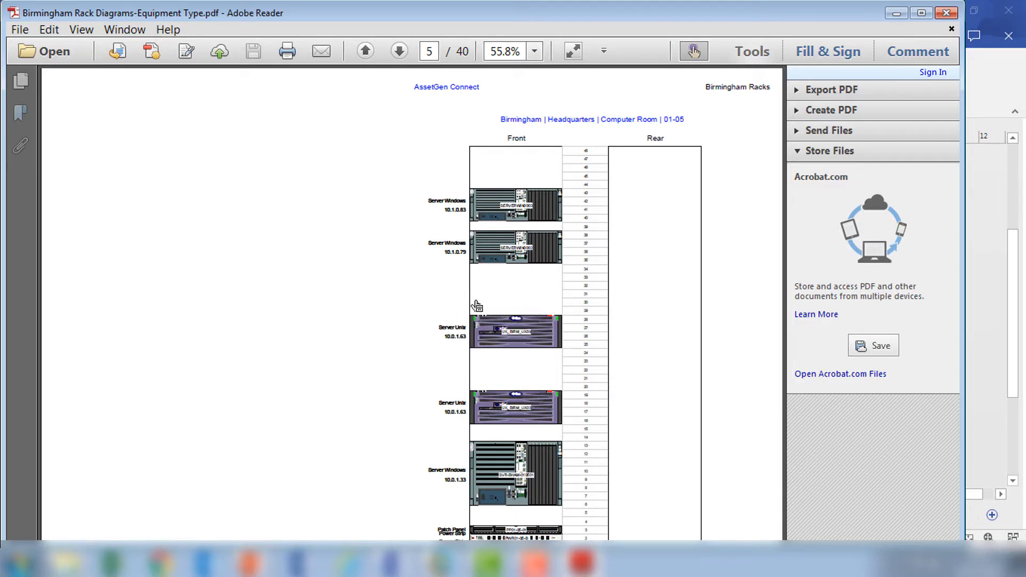
# - Follow the SERVERWIN0002 link in the PDF to AssetGen Connect, view its port trace and printable Equipment Port Trace Report, and close the report
pyautogui.click(541, 253)
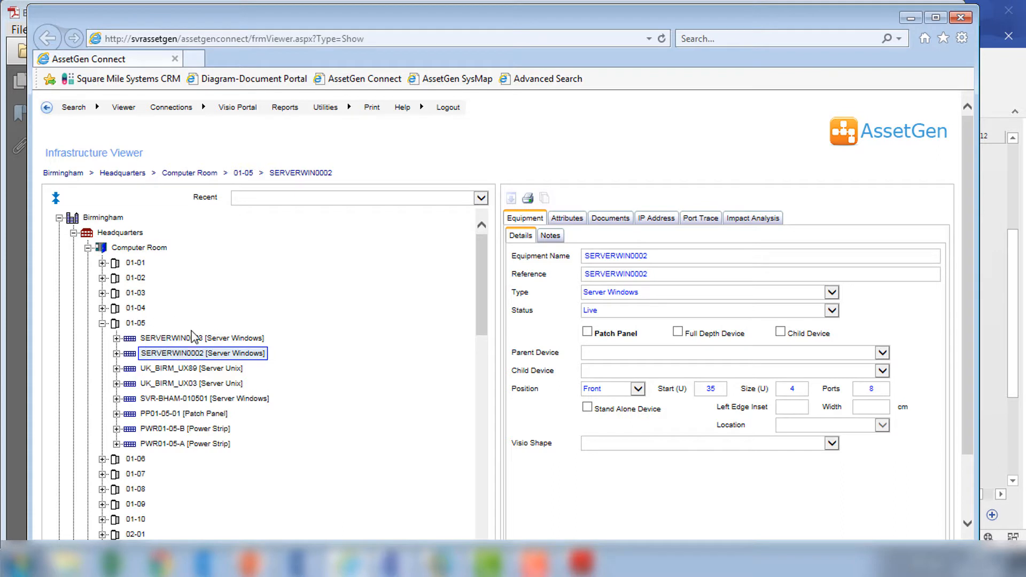
pyautogui.click(712, 223)
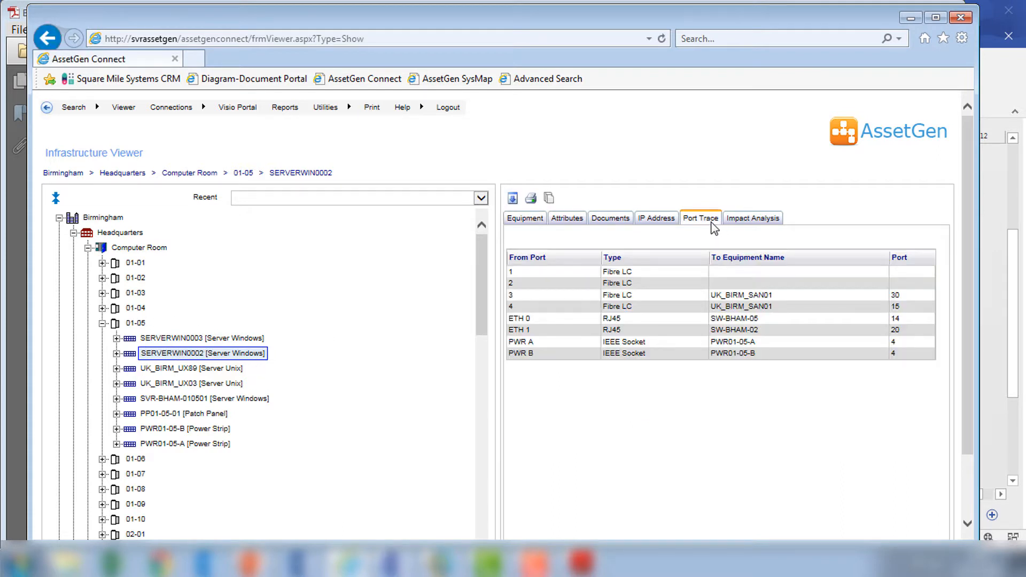
pyautogui.click(552, 197)
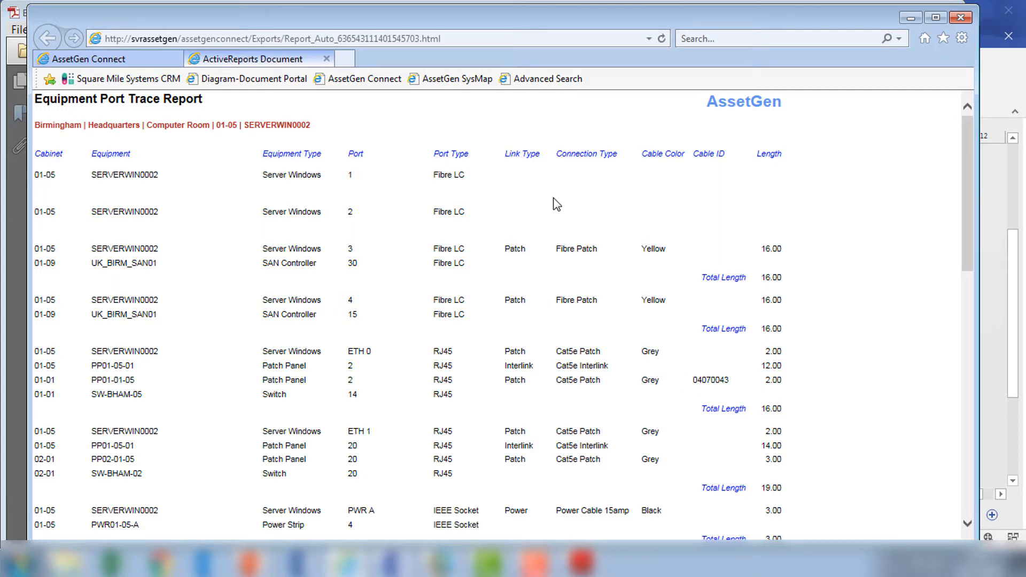
pyautogui.click(328, 60)
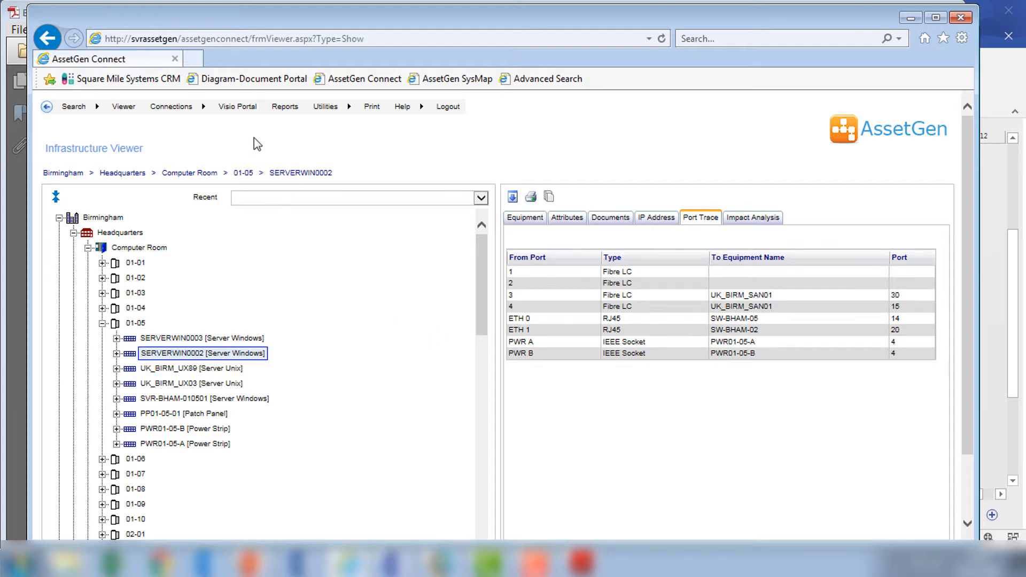
# - In the Diagram-Document Portal, open rack 01-05 from the Fixed Infrastructure diagrams of all racks and view the port trace of linked server SERVERWIN0002
pyautogui.click(266, 81)
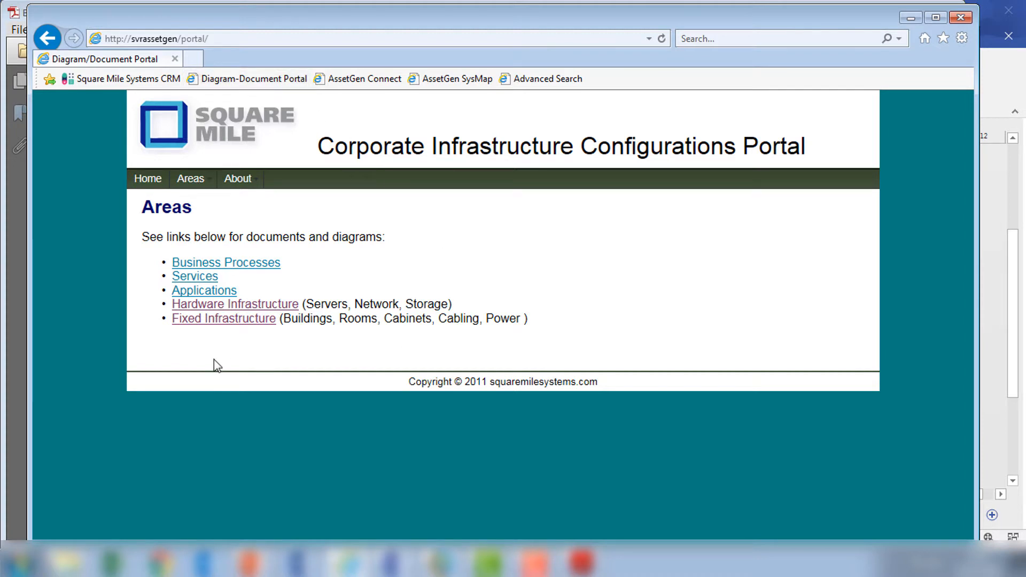
pyautogui.click(223, 320)
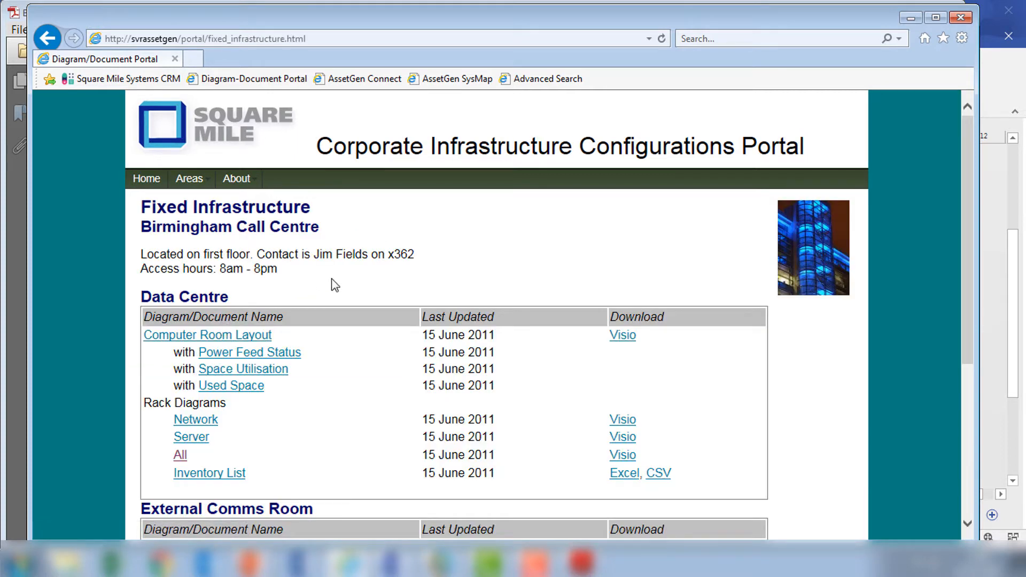
pyautogui.click(180, 456)
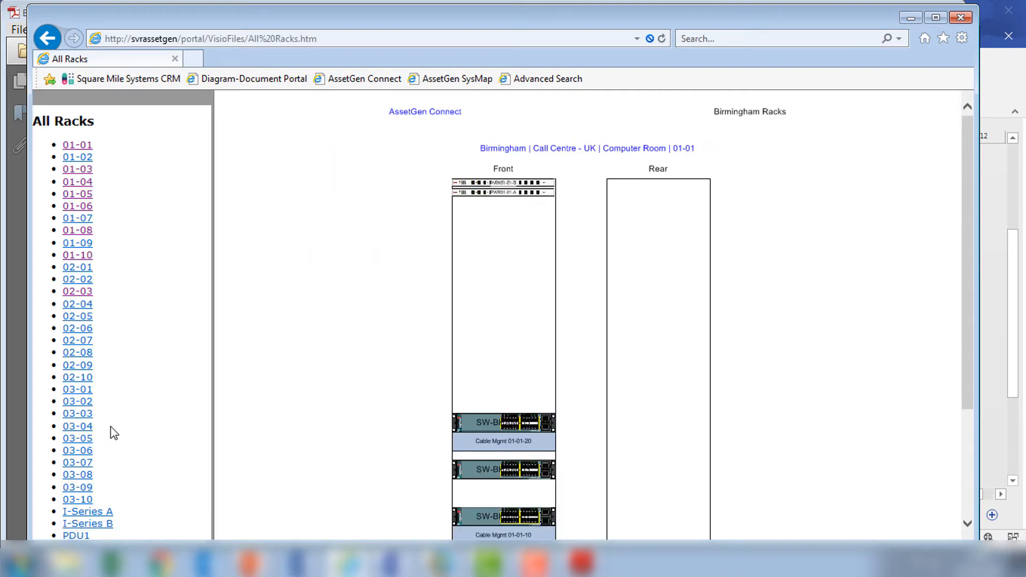
pyautogui.click(83, 198)
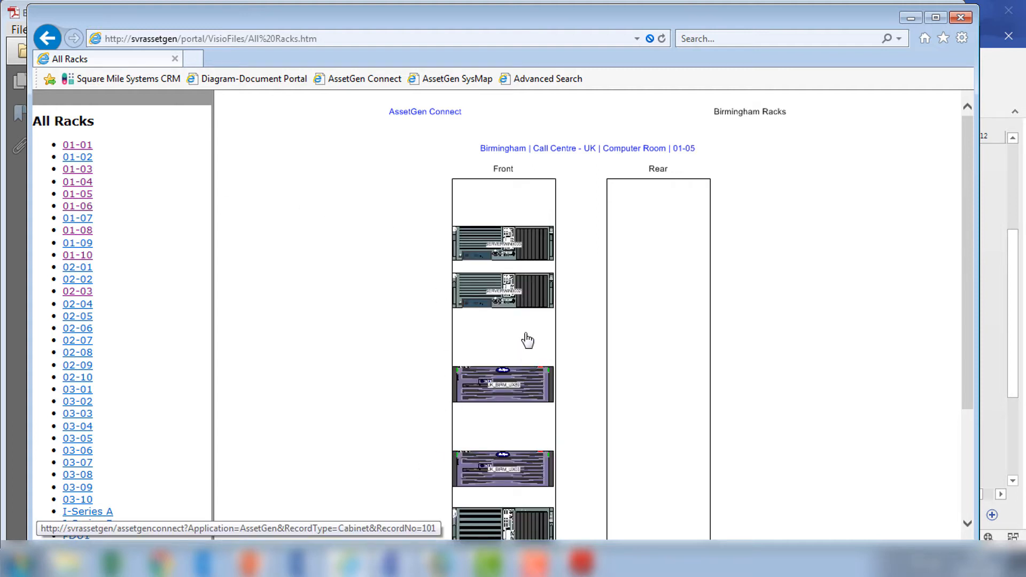
pyautogui.click(533, 300)
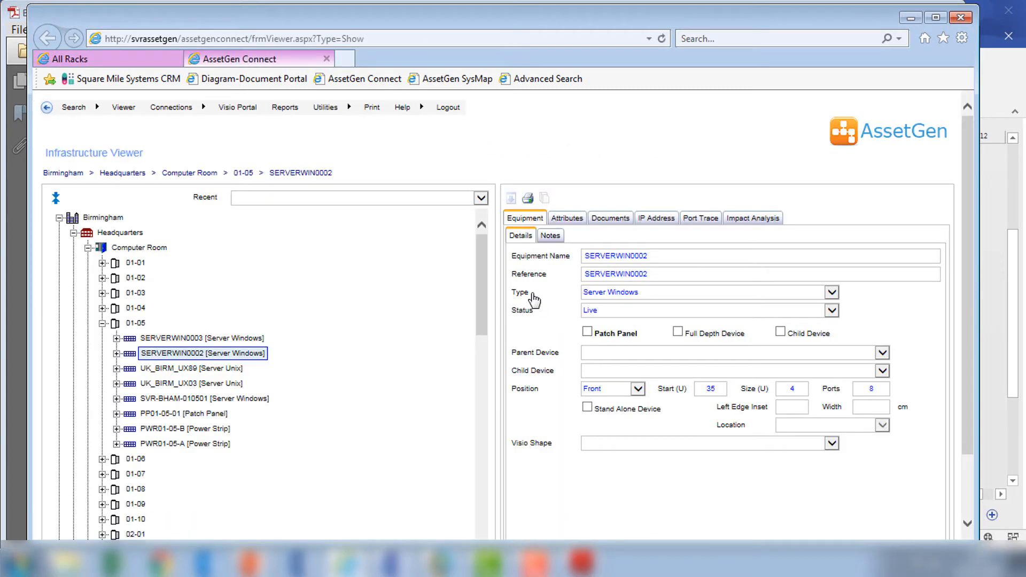
pyautogui.click(697, 220)
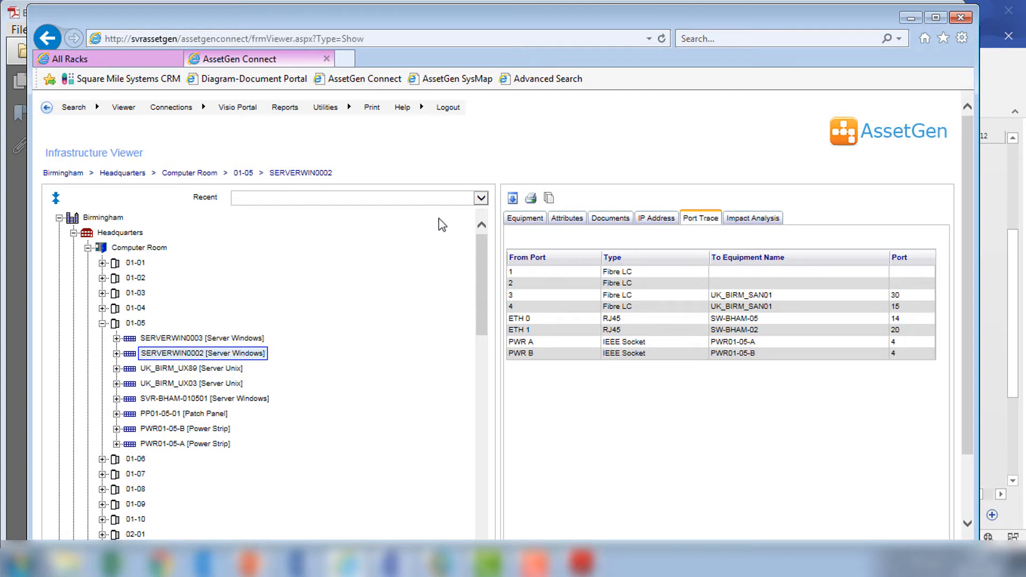
# - Open the Birmingham Network Diagram from the portal's Hardware Infrastructure area and follow the SW-BHAM-05 switch link to its port trace
pyautogui.click(256, 80)
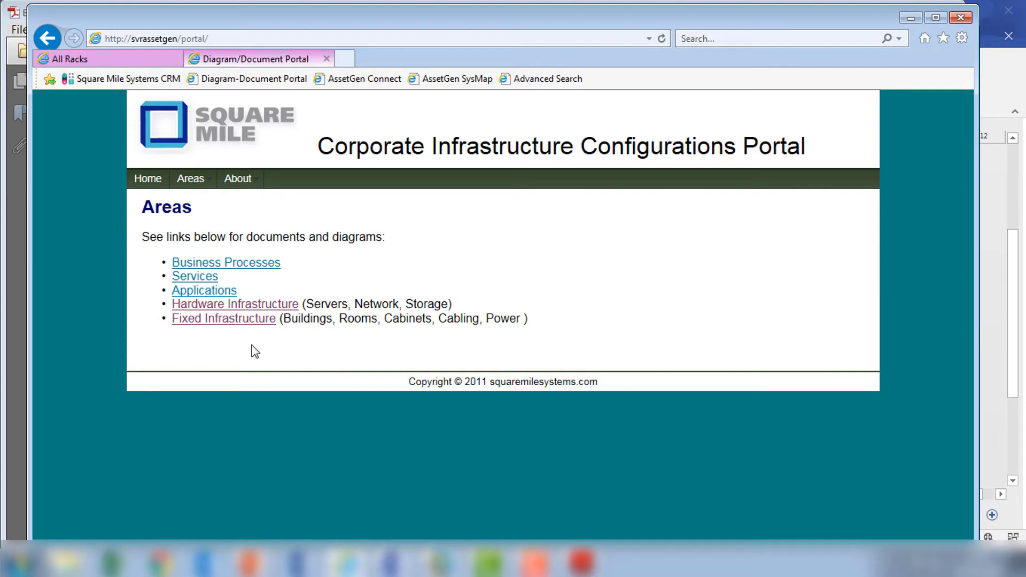
pyautogui.click(223, 306)
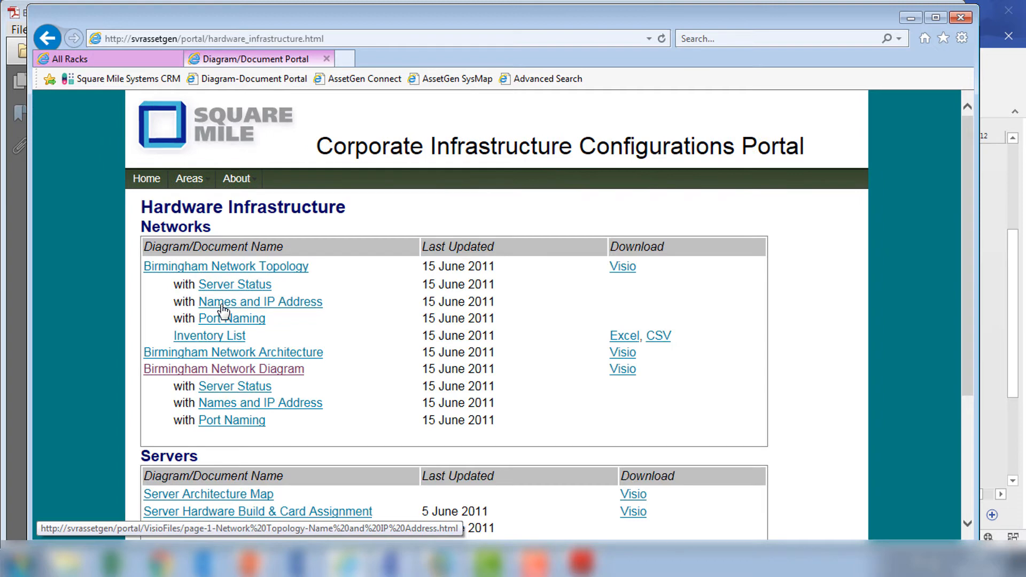
pyautogui.click(224, 371)
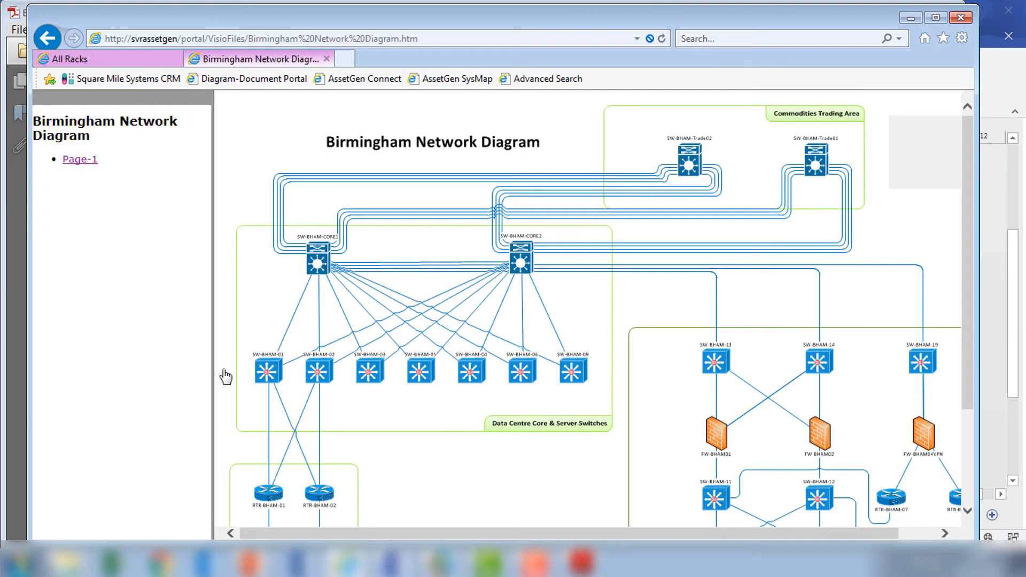
pyautogui.click(419, 379)
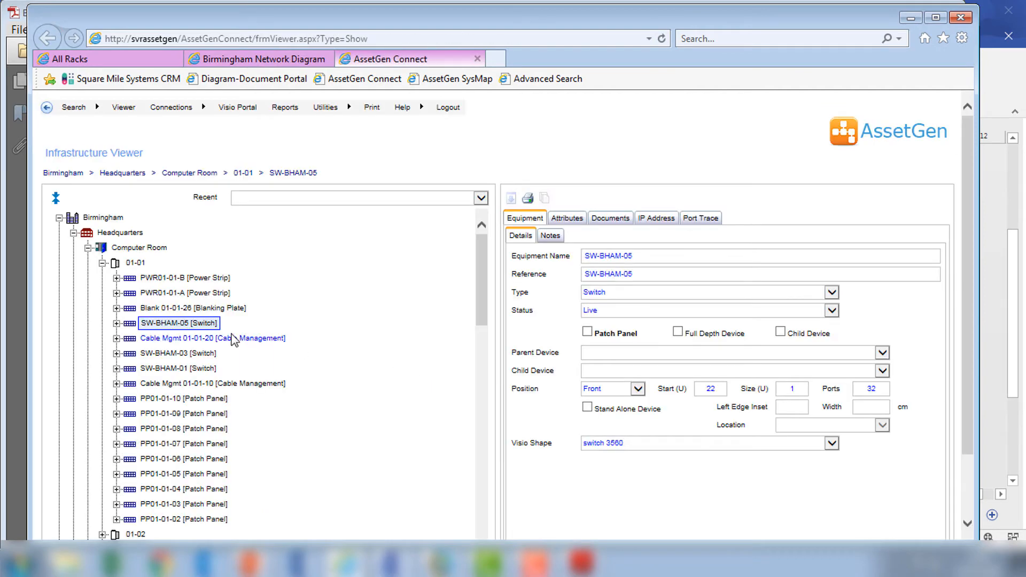
pyautogui.click(688, 218)
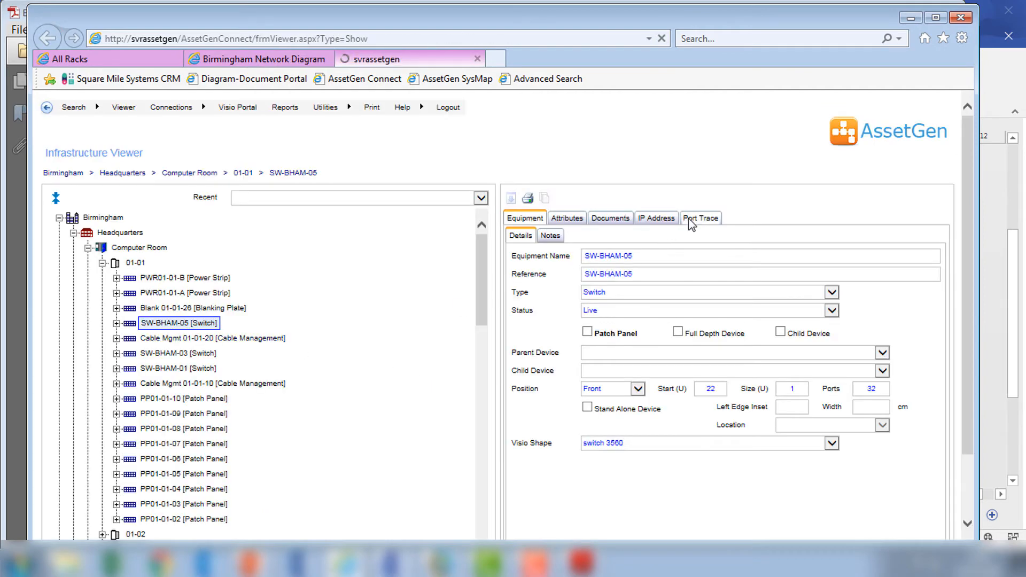